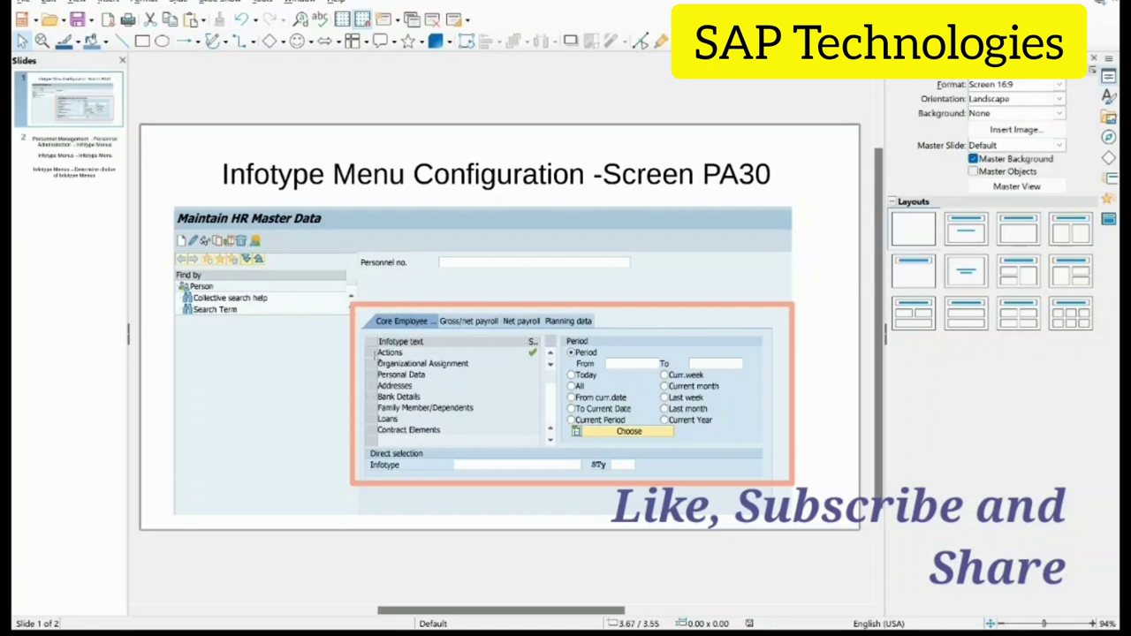
Read the Infotype Menus configuration paths on slide 2 and switch to the SAP implementation guide window.
{"action": "left_click", "coordinate": [85, 171]}
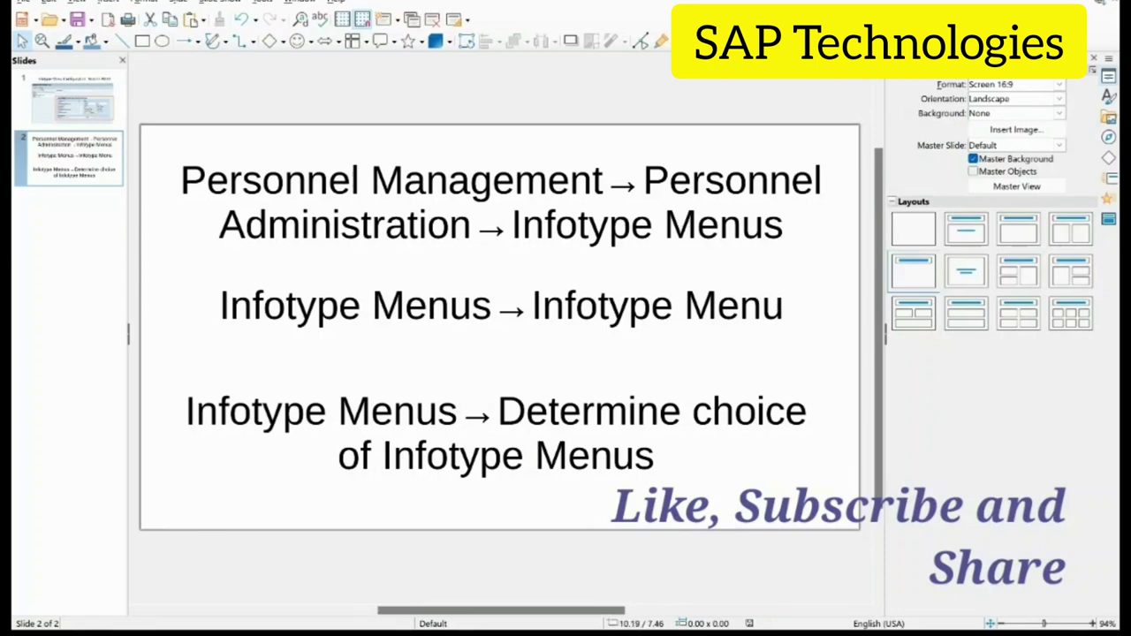
{"action": "mouse_move", "coordinate": [804, 629]}
{"action": "left_click", "coordinate": [917, 588]}
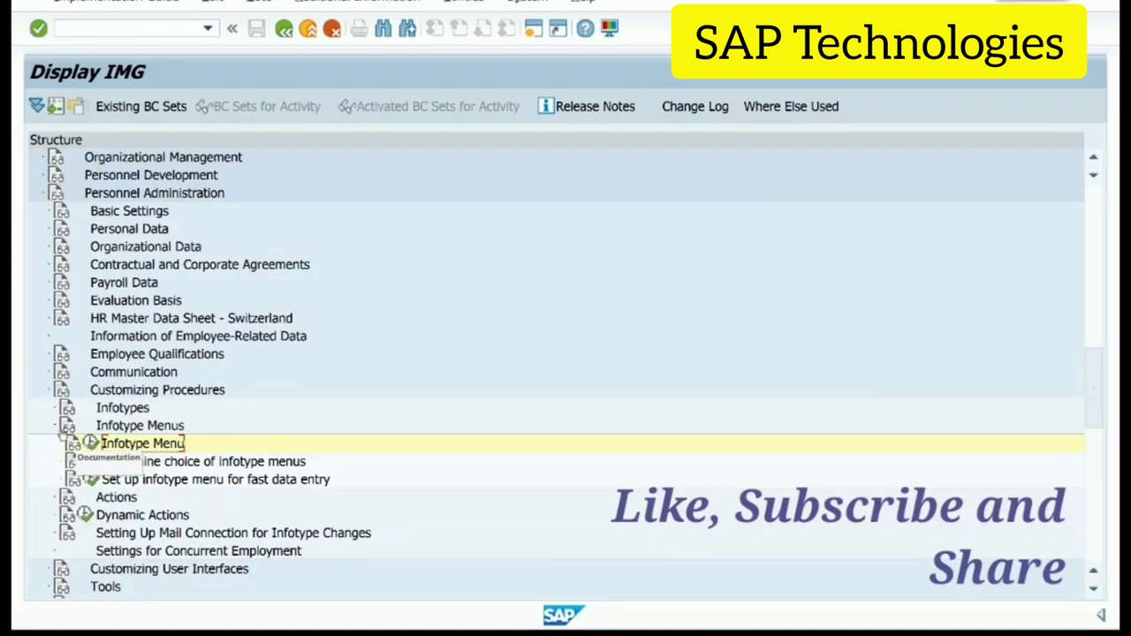
Open the user group dependency on menus and info groups activity of Infotype Menu, under Customizing Procedures > Infotype Menus.
{"action": "left_click", "coordinate": [104, 395]}
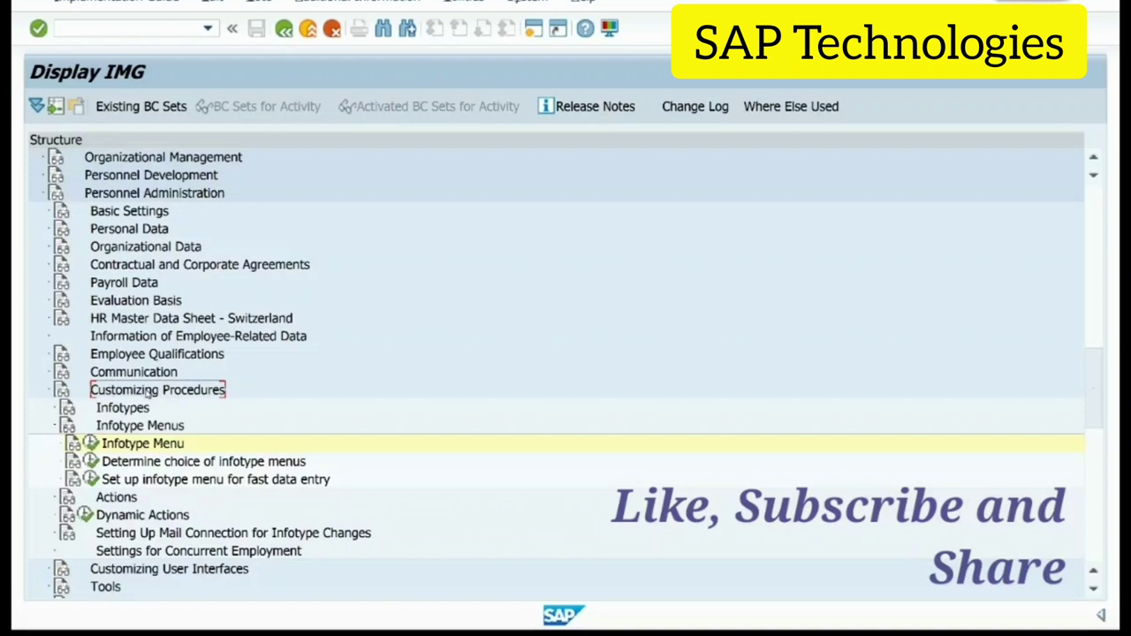
{"action": "left_click", "coordinate": [130, 428]}
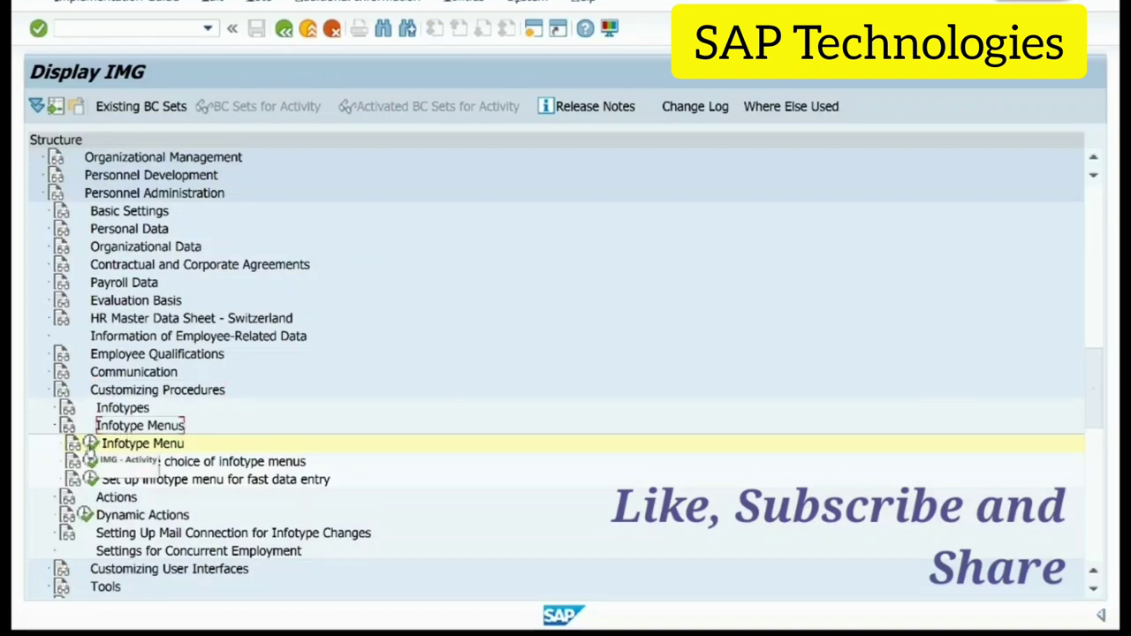
{"action": "left_click", "coordinate": [91, 444]}
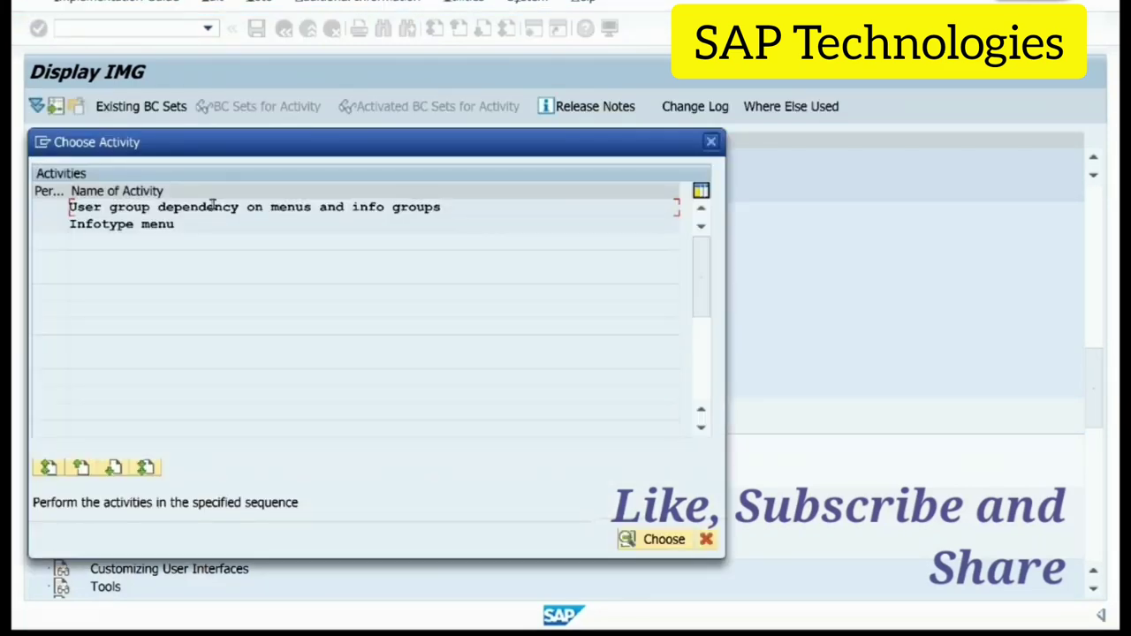
{"action": "double_click", "coordinate": [213, 207]}
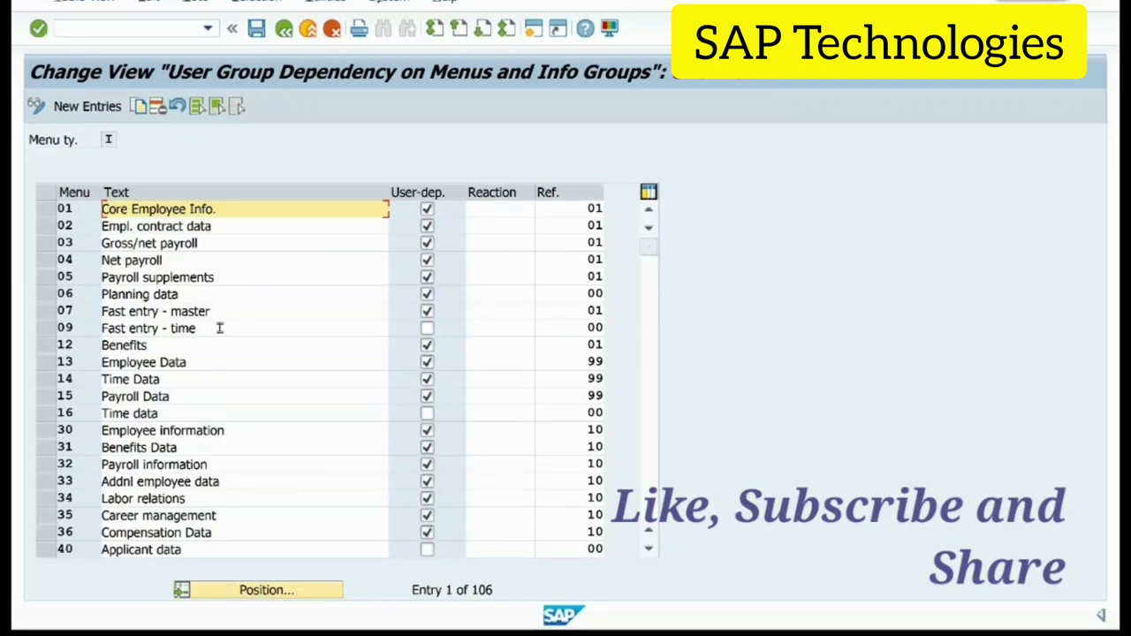
Check the infotype menu tabs in the Maintain HR Master Data session and return to the user group dependency view.
{"action": "mouse_move", "coordinate": [698, 631]}
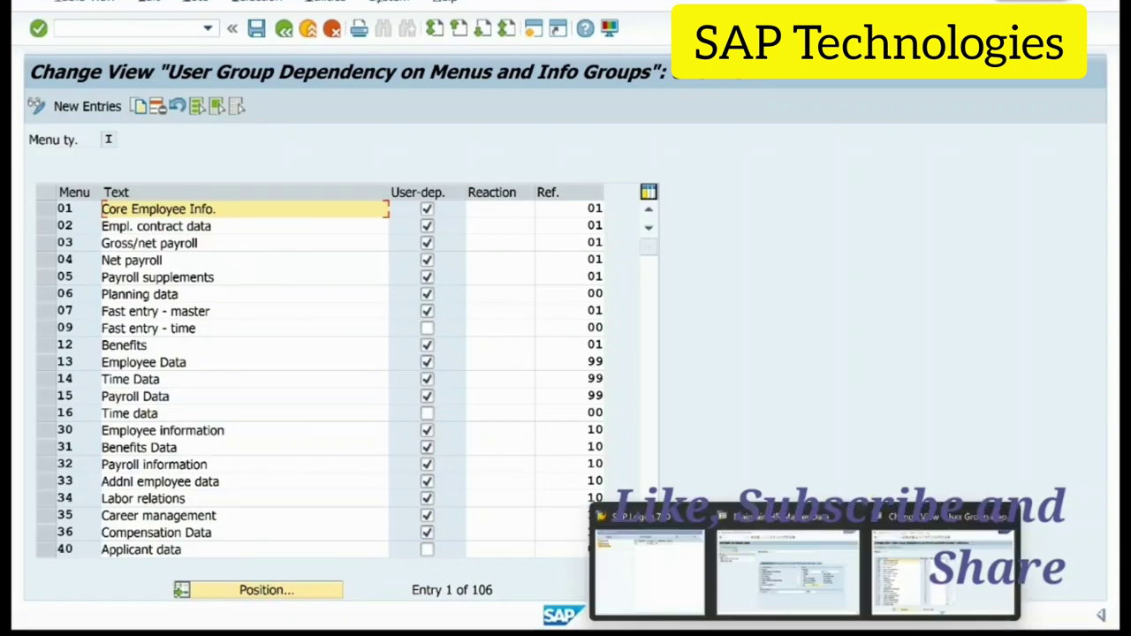
{"action": "left_click", "coordinate": [818, 610]}
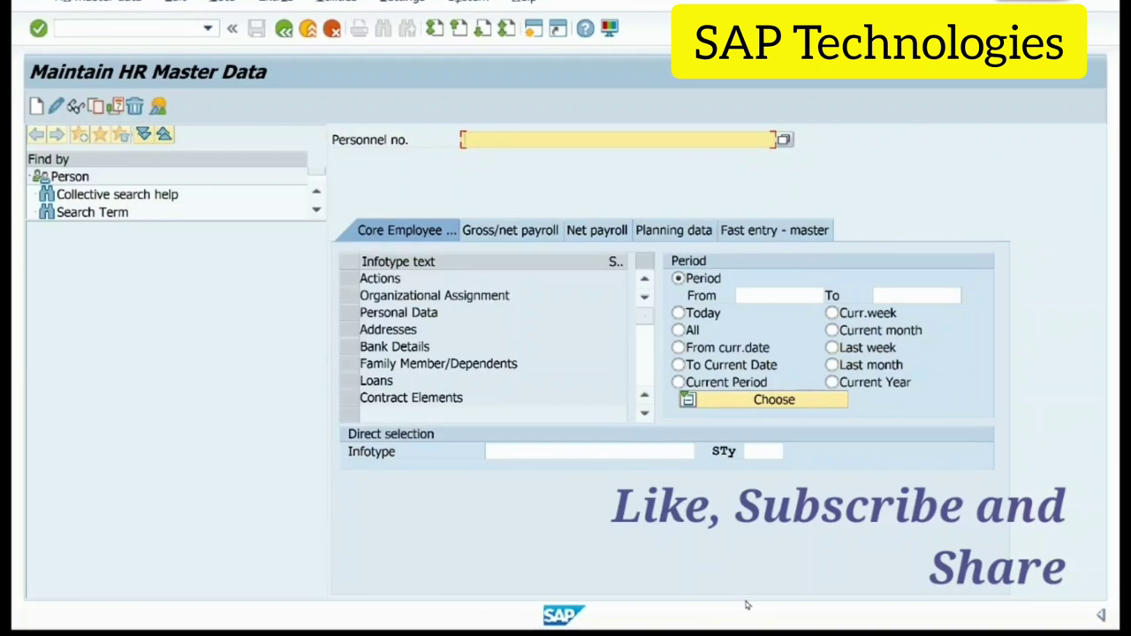
{"action": "mouse_move", "coordinate": [748, 606]}
{"action": "mouse_move", "coordinate": [787, 623]}
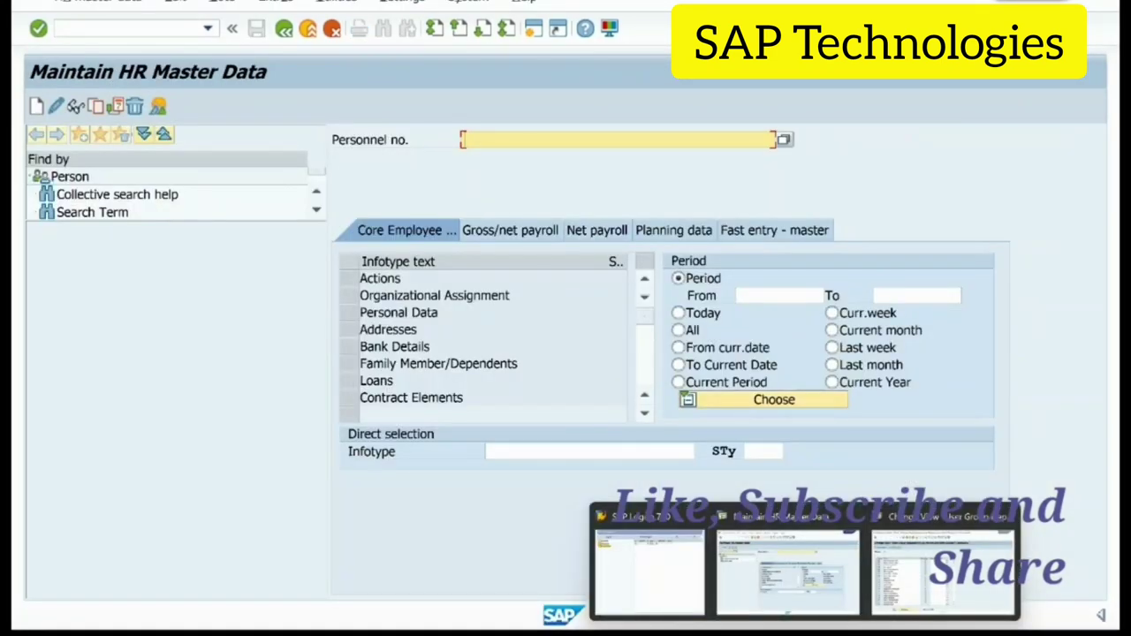
{"action": "left_click", "coordinate": [941, 570]}
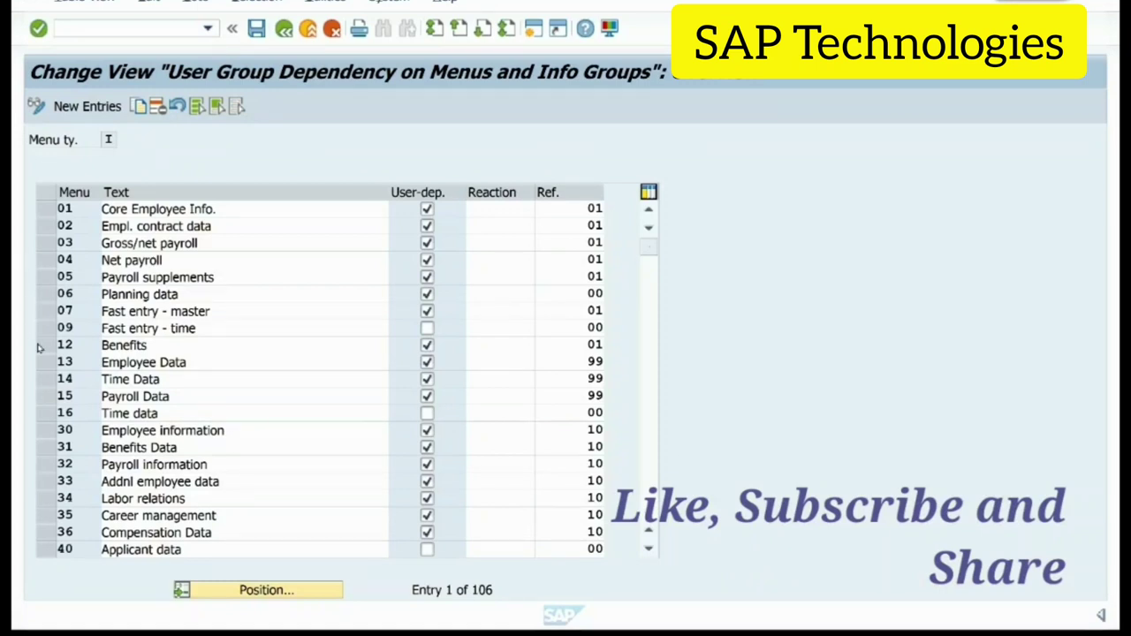
Examine the menu number, text and reference user group of the Core Employee Info. and Benefits menus.
{"action": "left_click", "coordinate": [163, 209]}
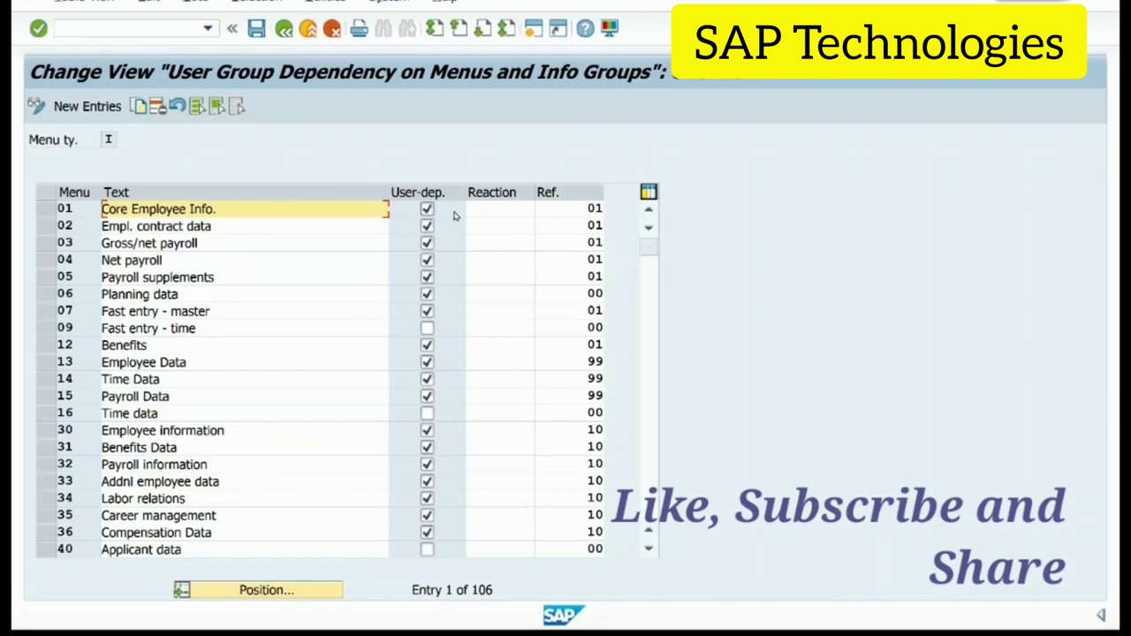
{"action": "left_click", "coordinate": [576, 211]}
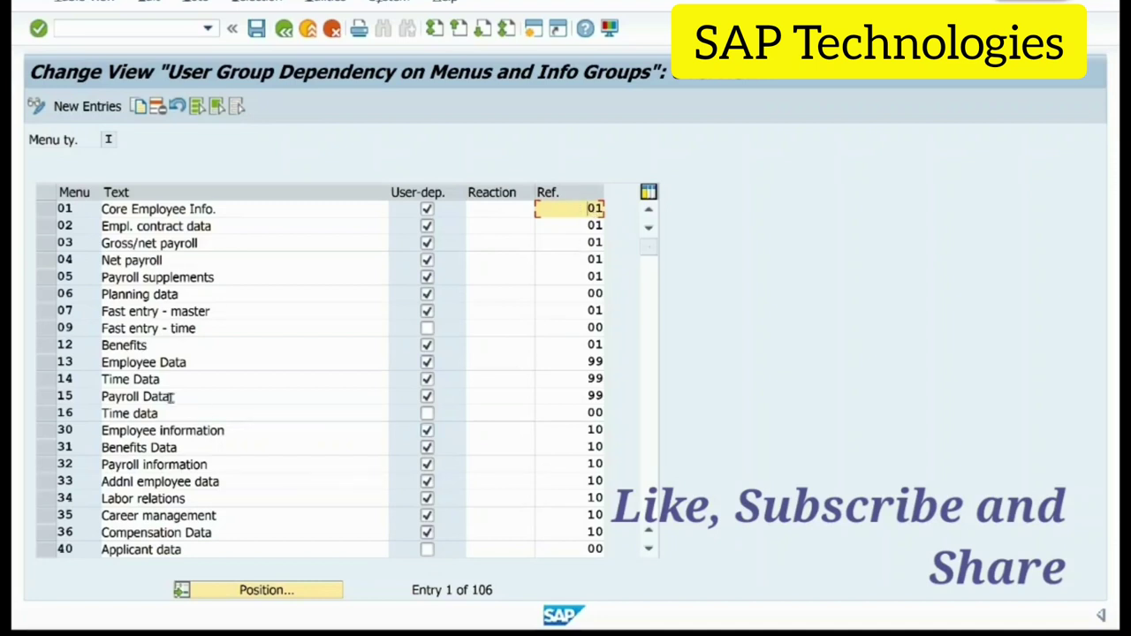
{"action": "left_click", "coordinate": [75, 346]}
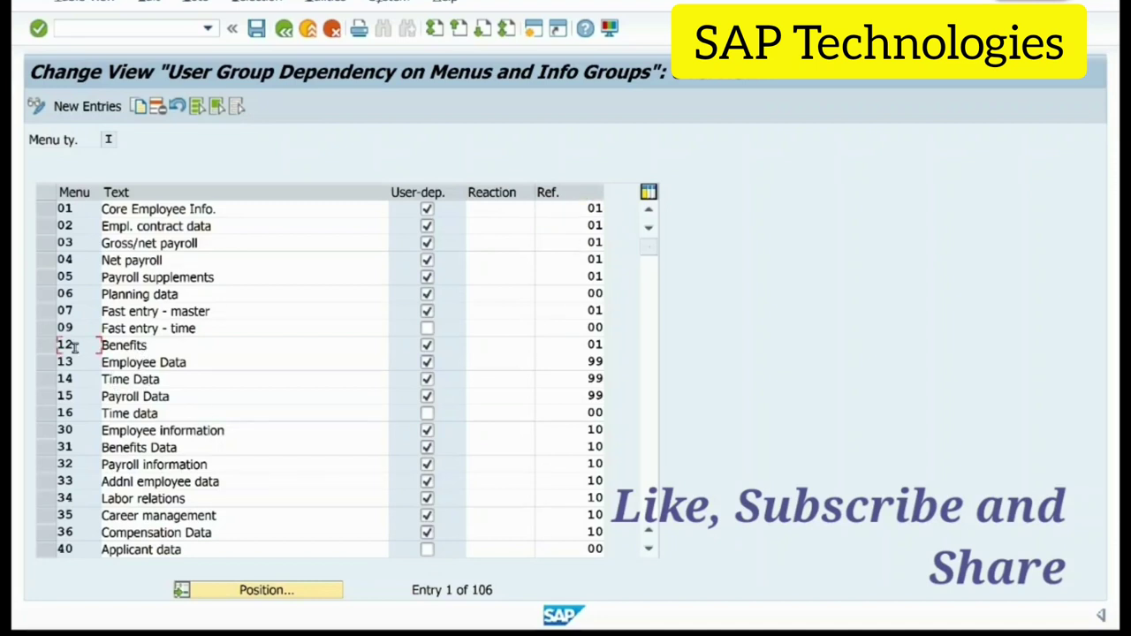
{"action": "left_click", "coordinate": [201, 344]}
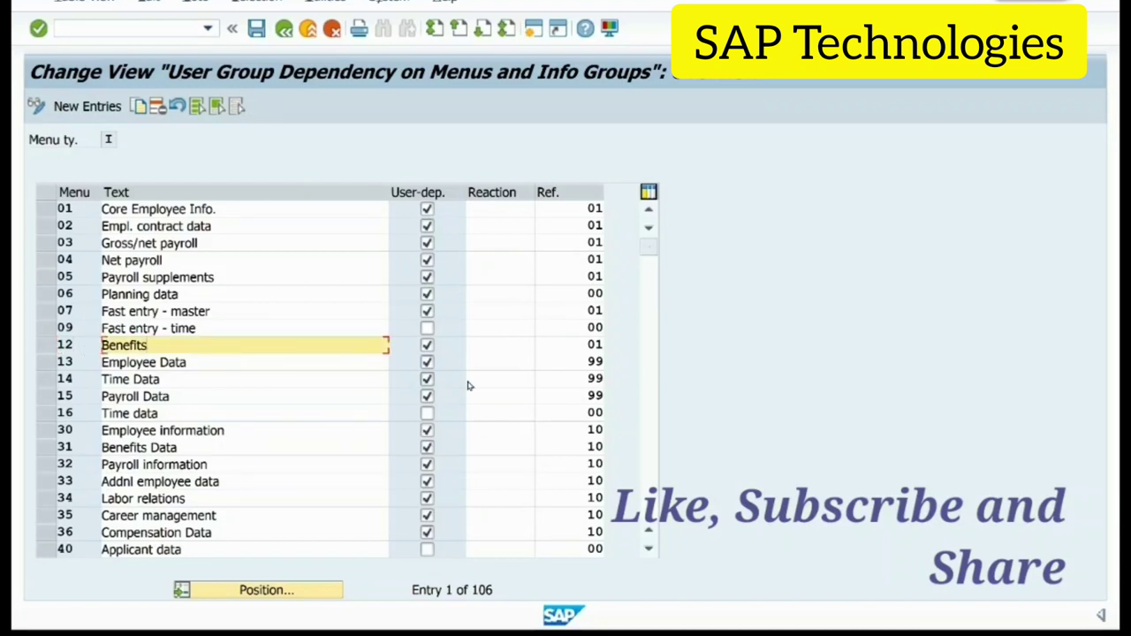
{"action": "left_click", "coordinate": [569, 345]}
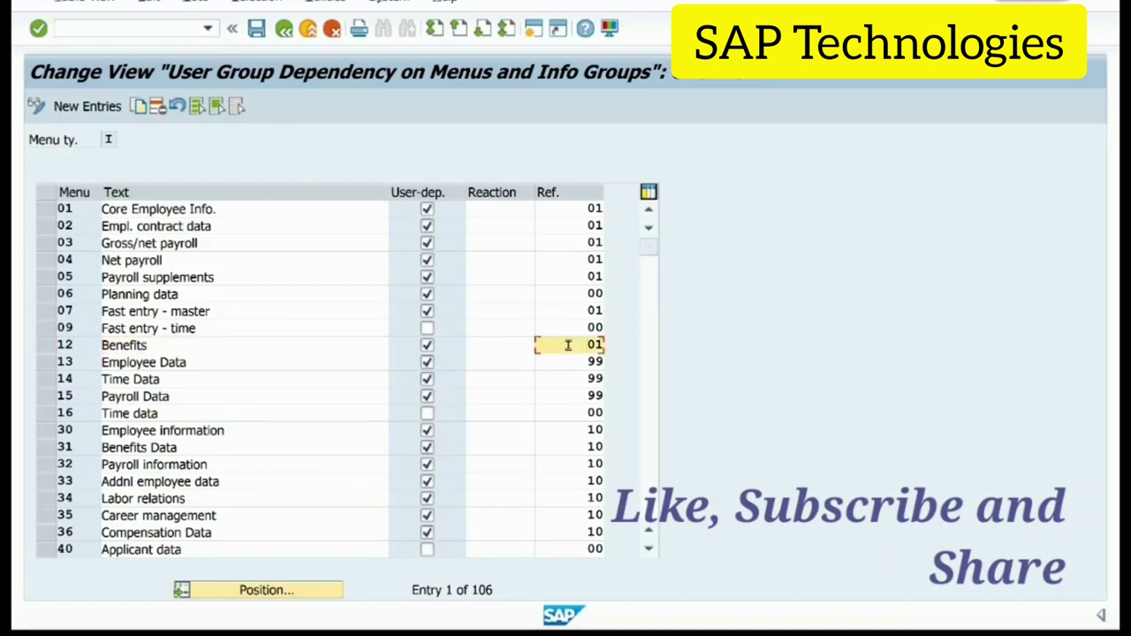
{"action": "left_click", "coordinate": [212, 347]}
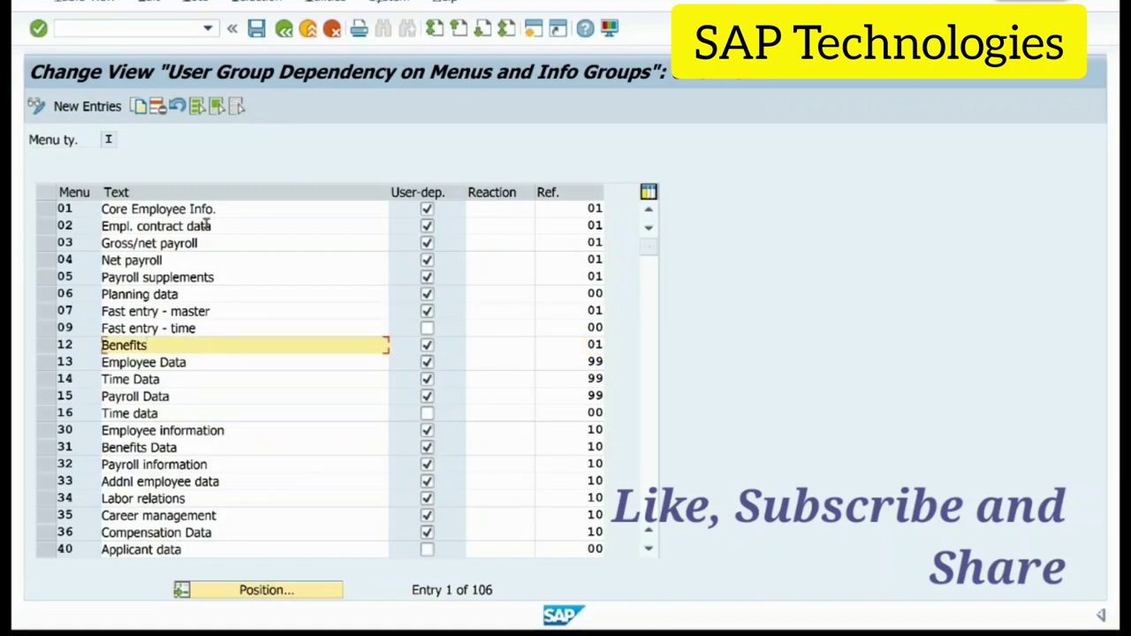
Leave the user group dependency view and open the Infotype menu activity with menu 12 as the work area.
{"action": "left_click", "coordinate": [285, 30]}
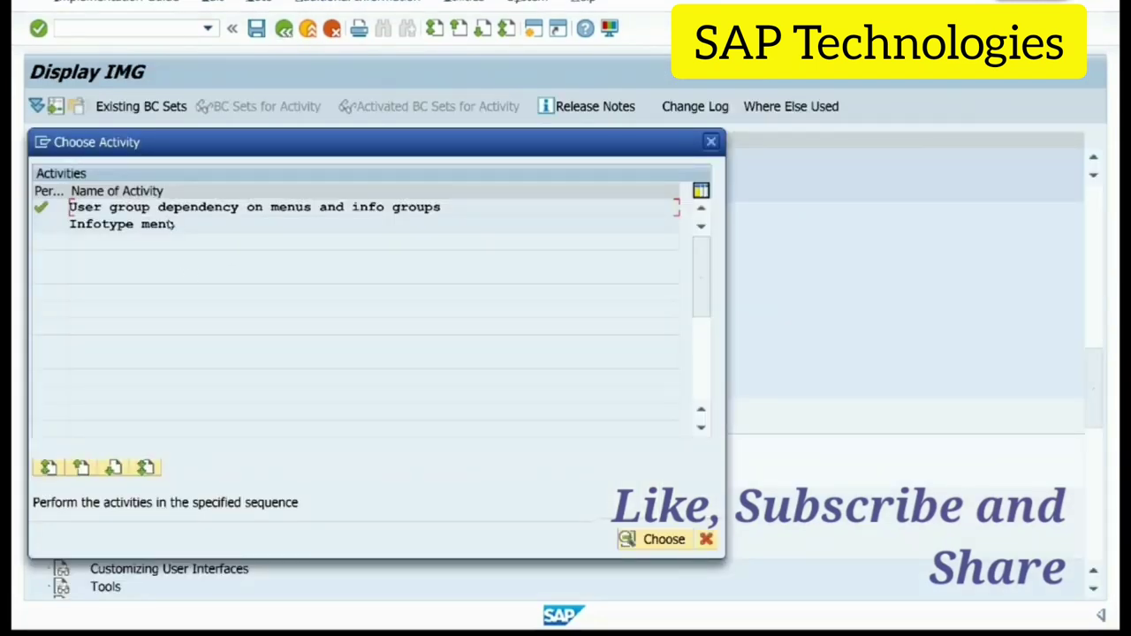
{"action": "left_click", "coordinate": [139, 223]}
{"action": "double_click", "coordinate": [139, 223]}
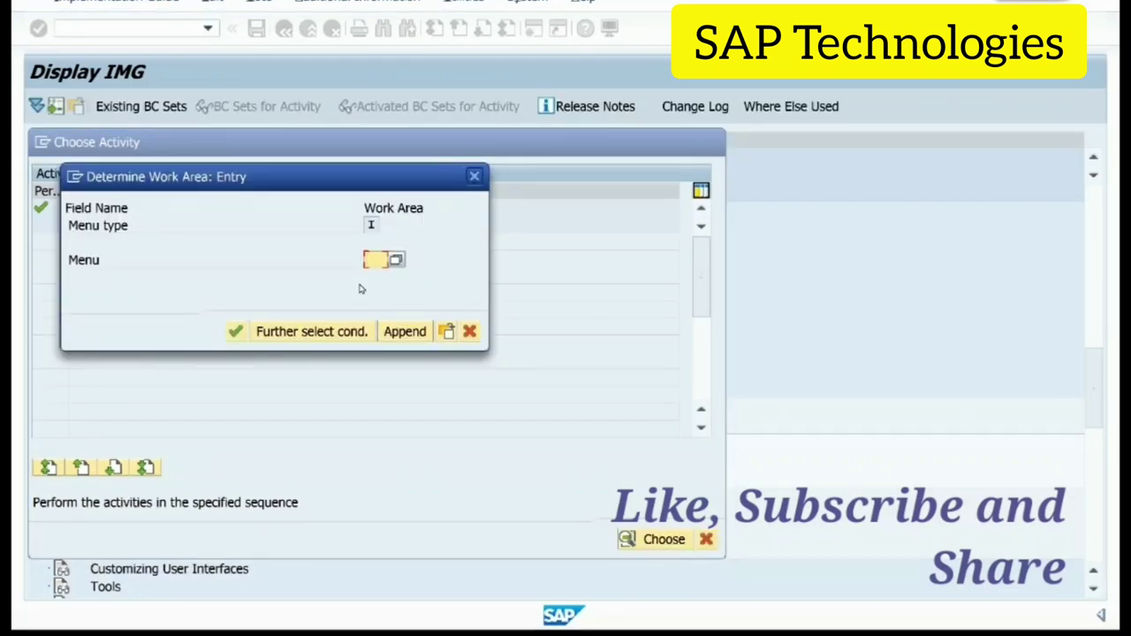
{"action": "type", "text": "12"}
{"action": "left_click", "coordinate": [235, 334]}
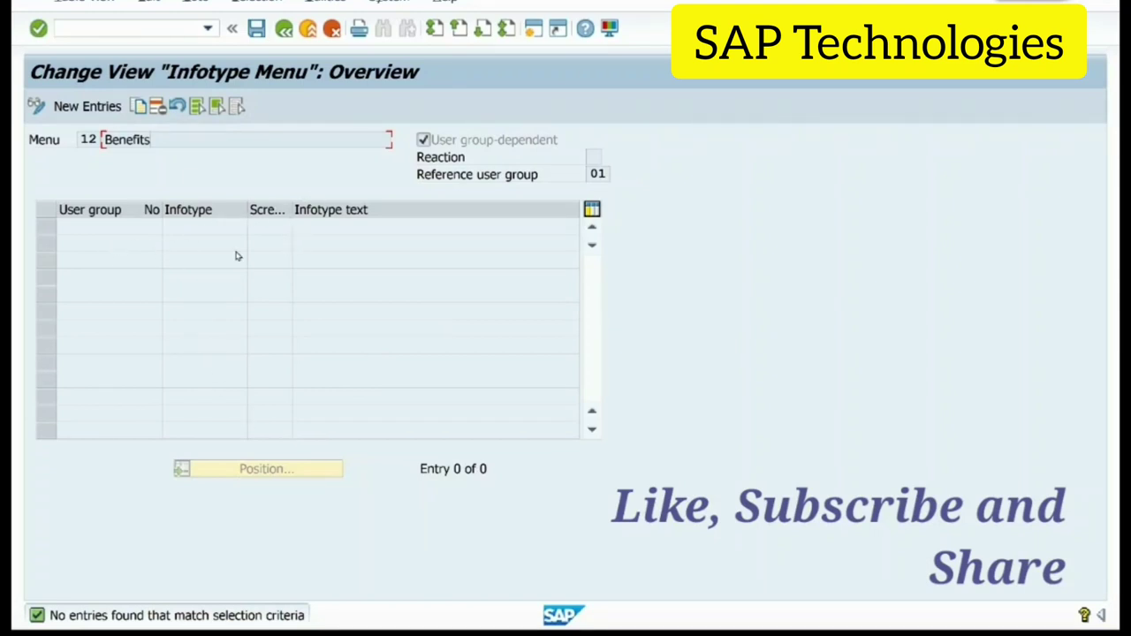
Create a new entry in the Benefits menu with user group 40, number 01 and infotype 0000.
{"action": "left_click", "coordinate": [104, 108]}
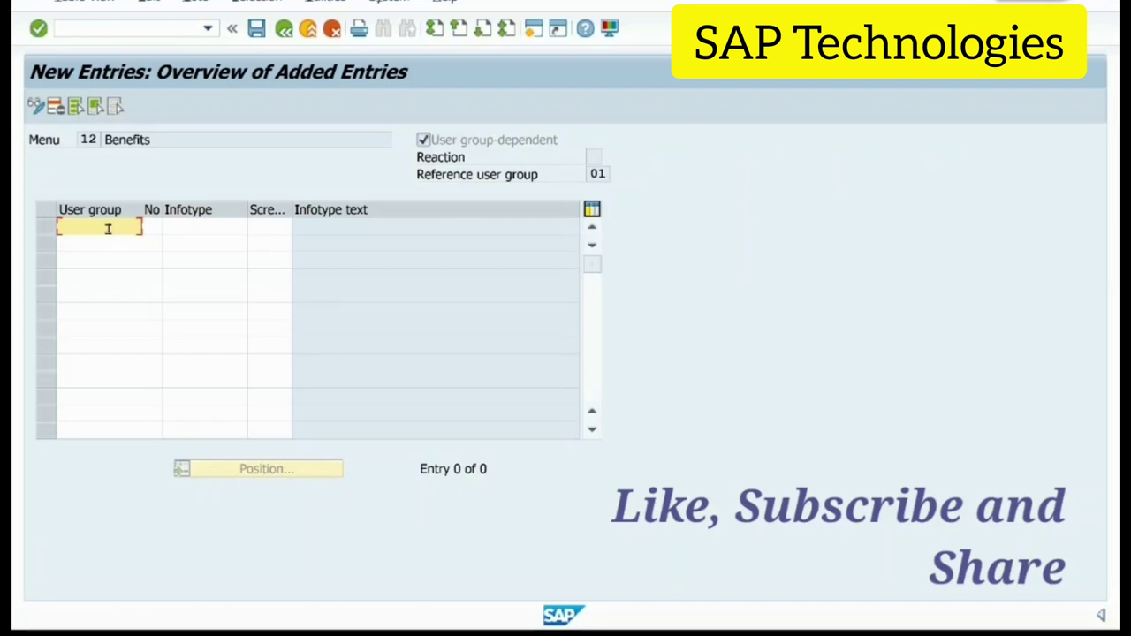
{"action": "type", "text": "40"}
{"action": "left_click", "coordinate": [209, 229]}
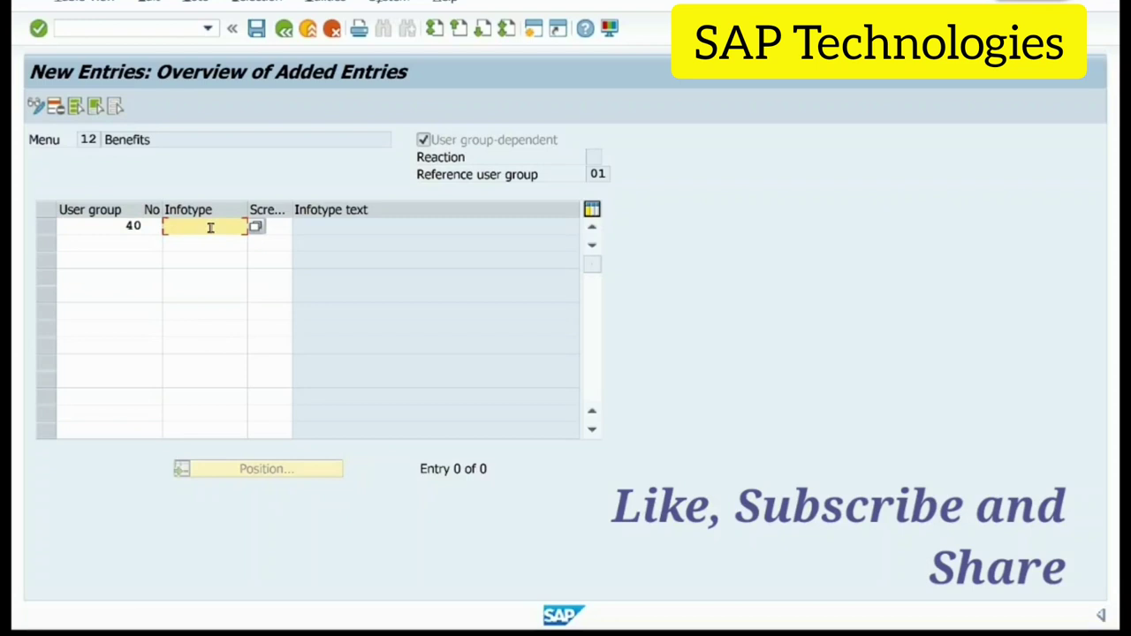
{"action": "left_click", "coordinate": [151, 227]}
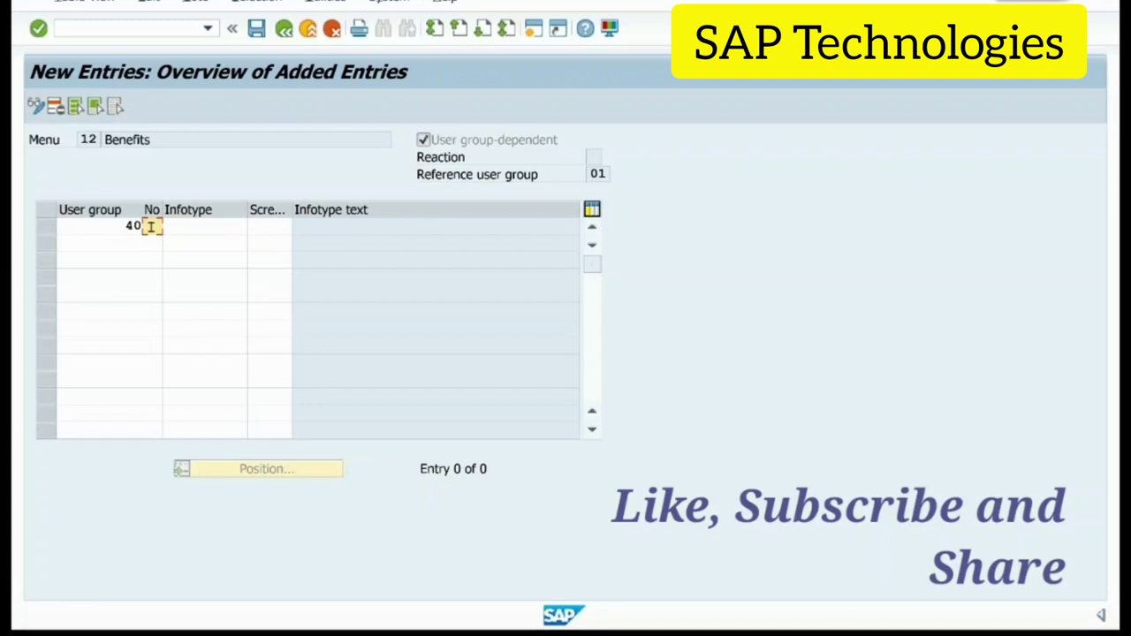
{"action": "type", "text": "01"}
{"action": "left_click", "coordinate": [191, 227]}
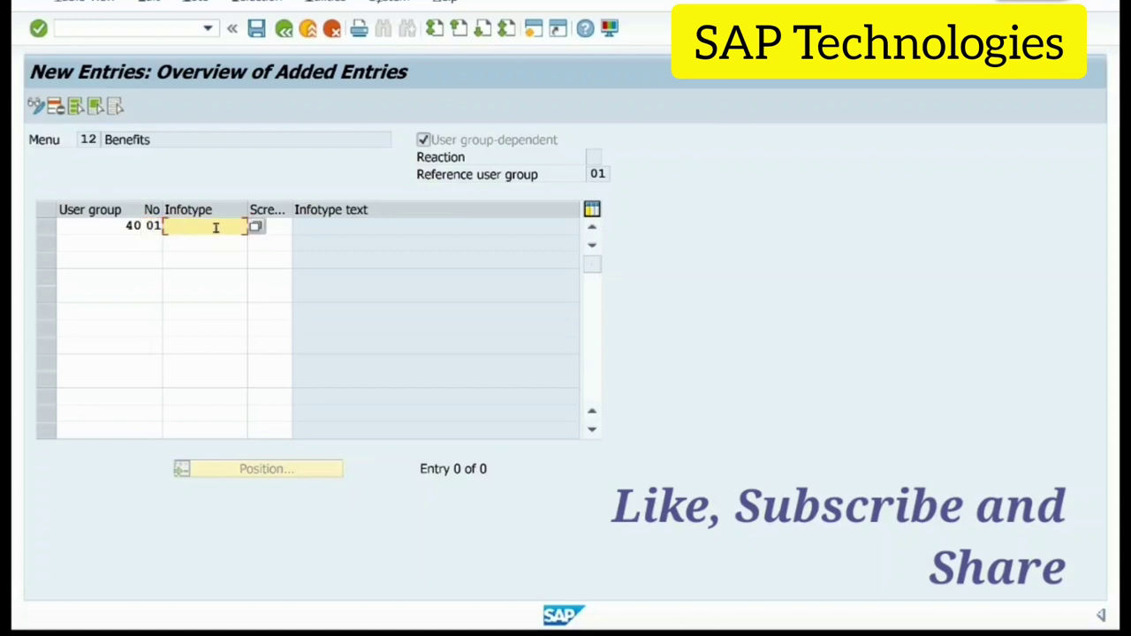
{"action": "type", "text": "0000"}
{"action": "left_click", "coordinate": [371, 228]}
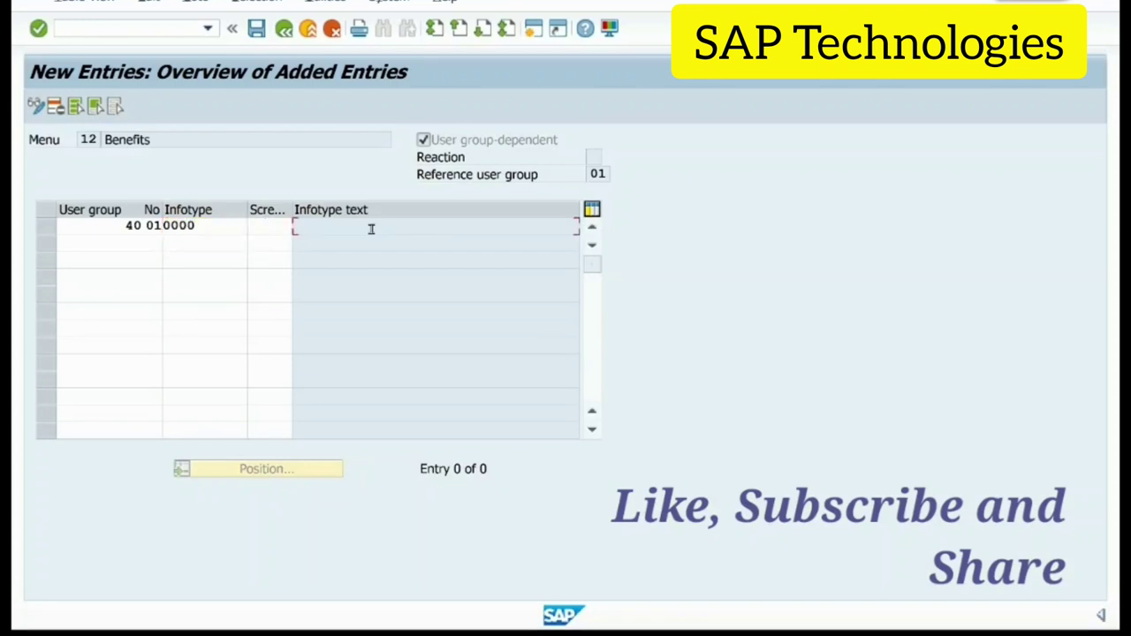
{"action": "key", "text": "Return"}
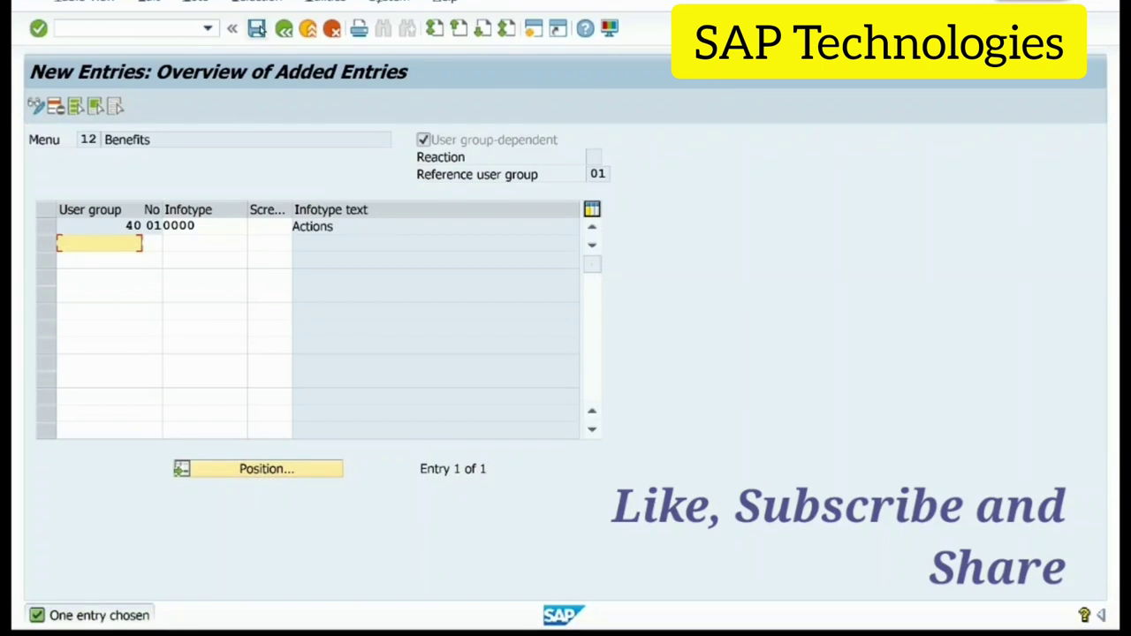
Save the new Benefits menu entry under the proposed customizing request.
{"action": "left_click", "coordinate": [257, 29]}
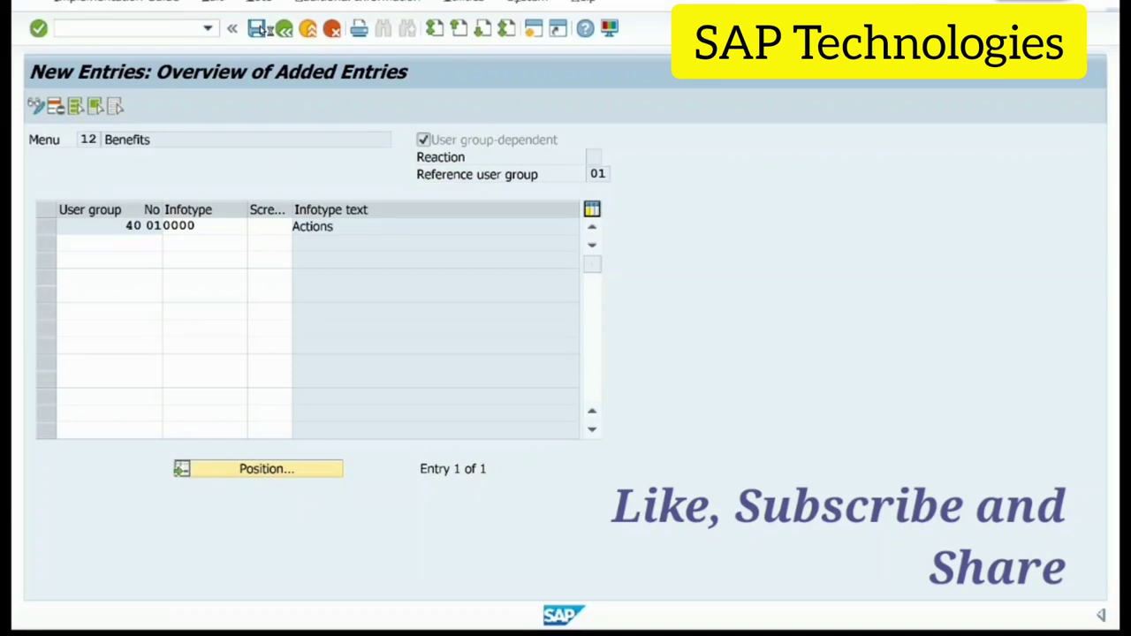
{"action": "left_click", "coordinate": [257, 28]}
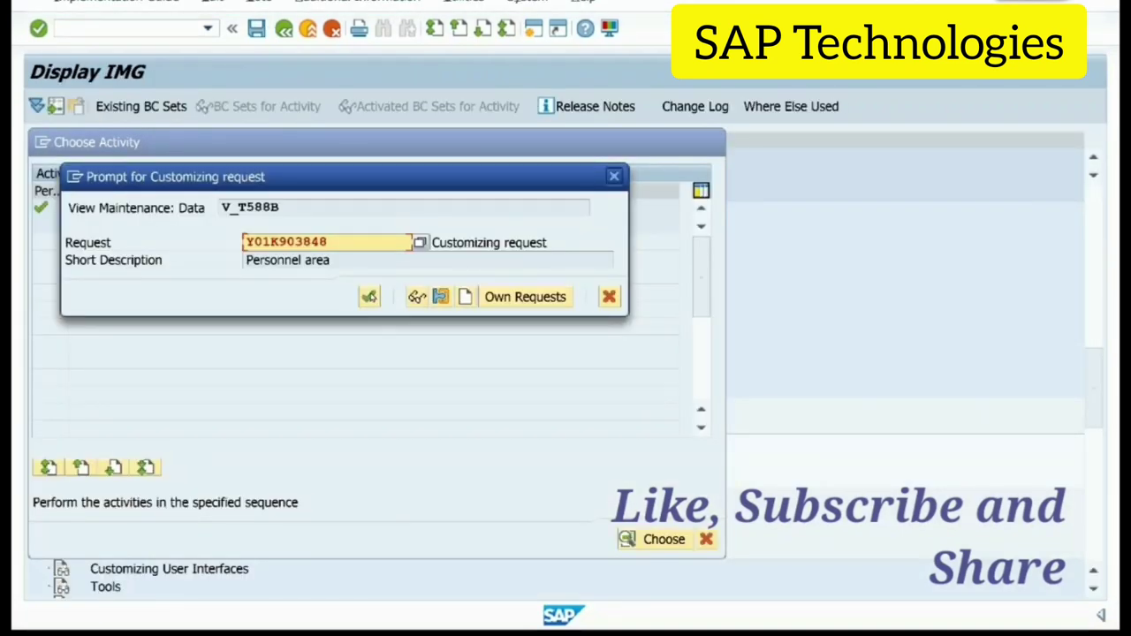
{"action": "left_click", "coordinate": [369, 297]}
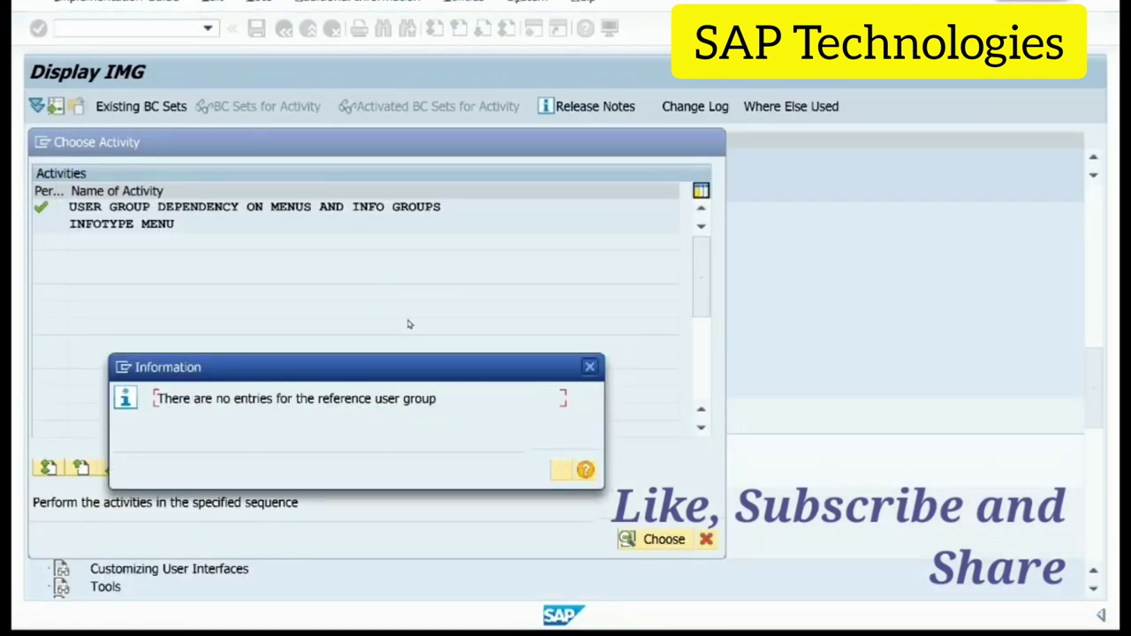
{"action": "left_click", "coordinate": [562, 470]}
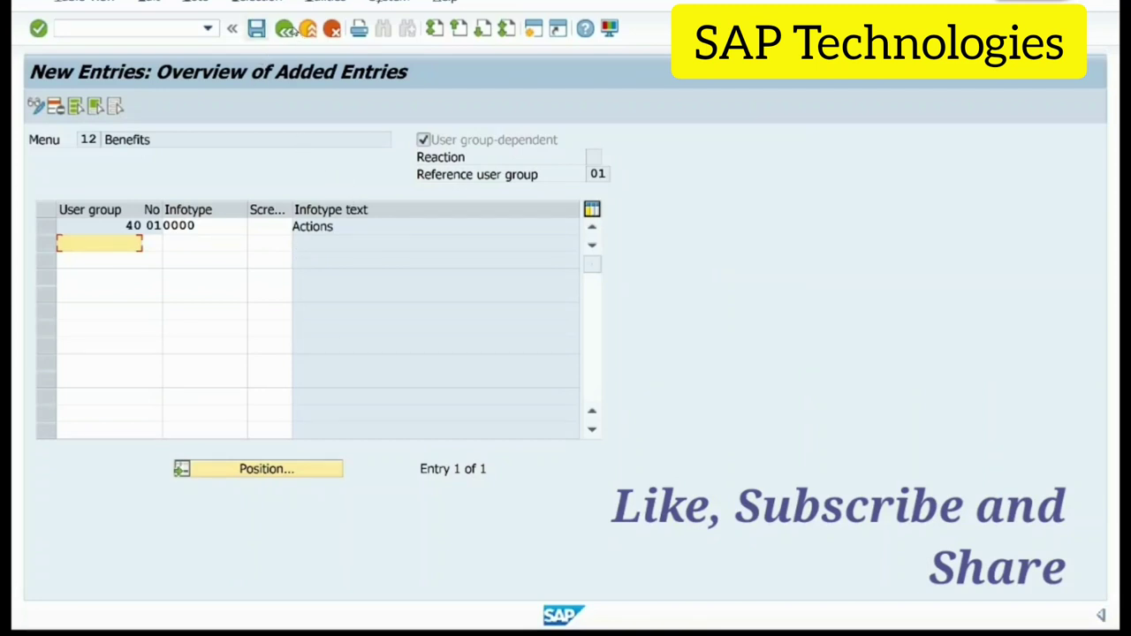
Return to the IMG structure, open user group dependency under Determine choice of infotype menus, and select menu 01, HR master data.
{"action": "left_click", "coordinate": [284, 29]}
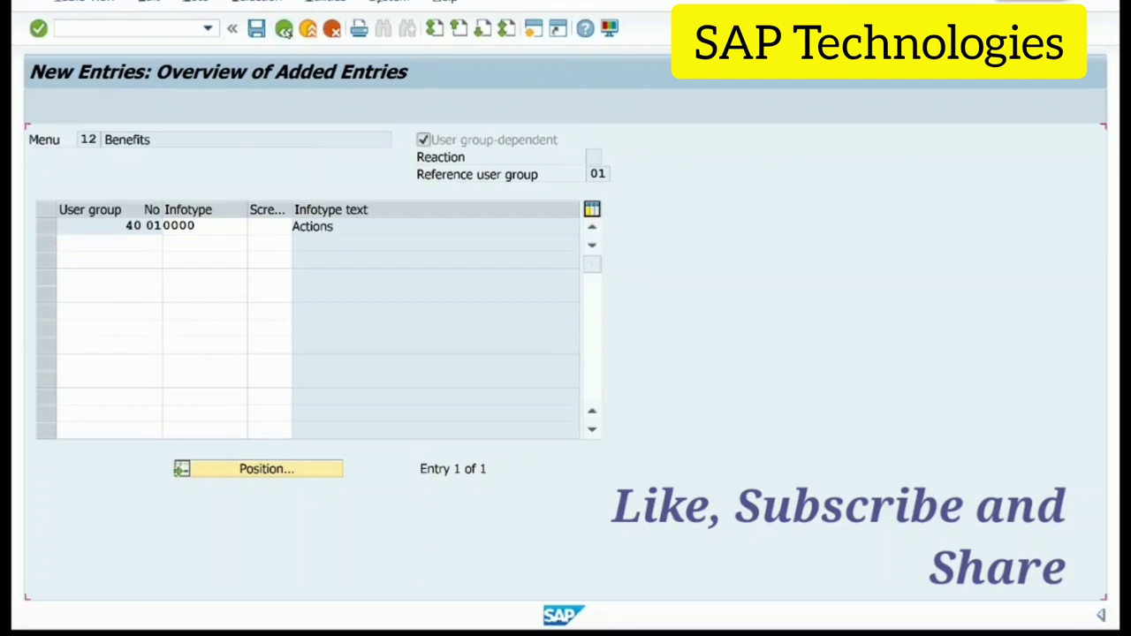
{"action": "left_click", "coordinate": [284, 30]}
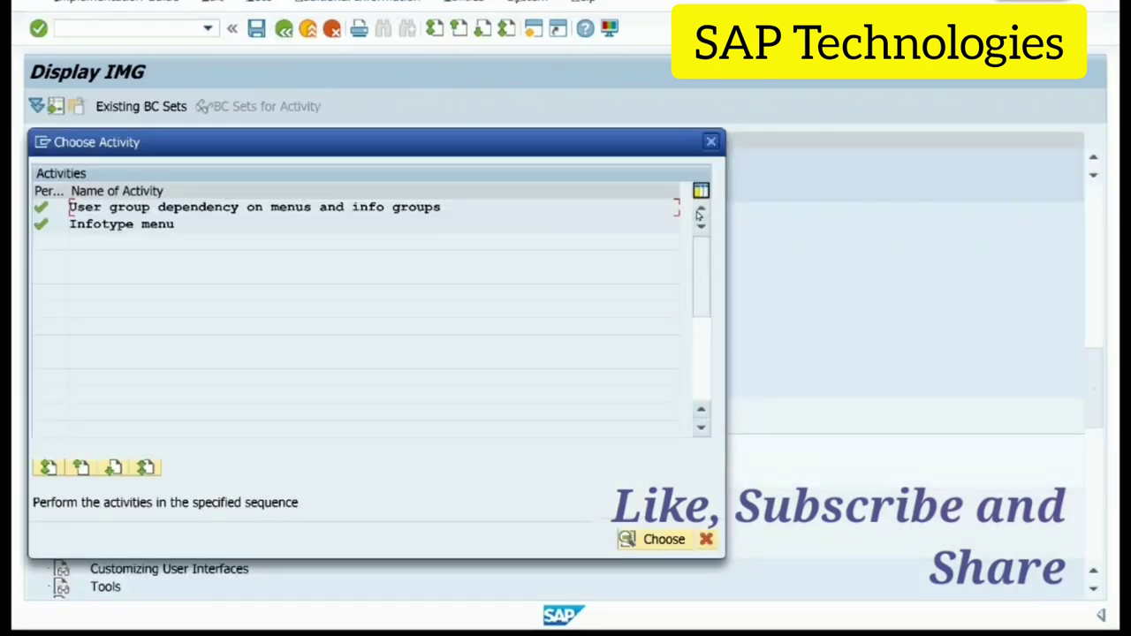
{"action": "left_click", "coordinate": [709, 145]}
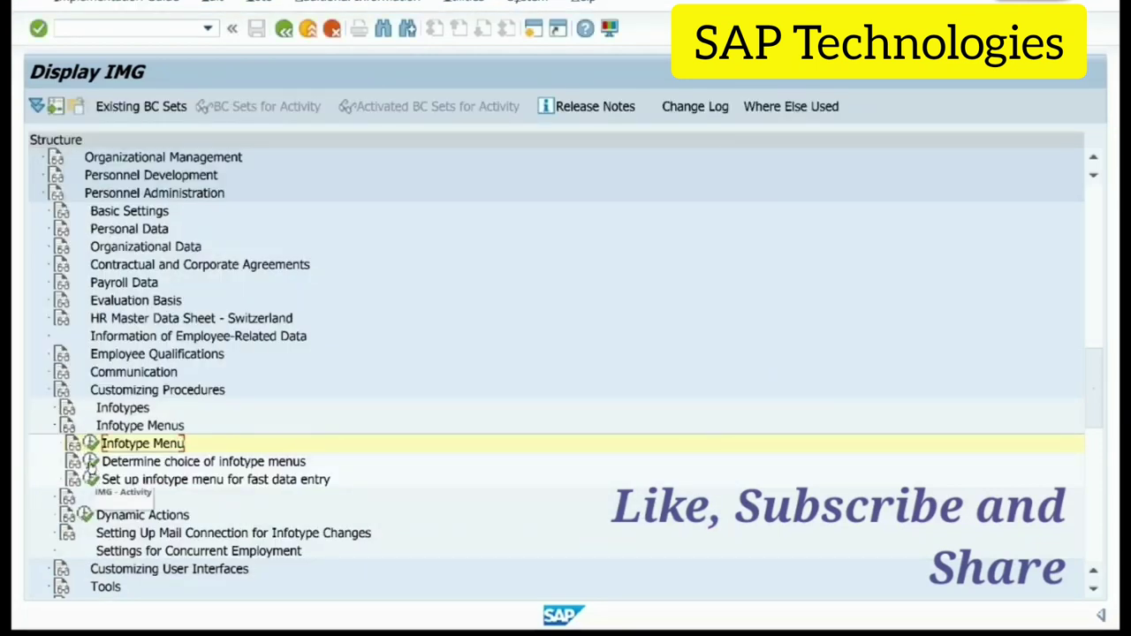
{"action": "left_click", "coordinate": [90, 462]}
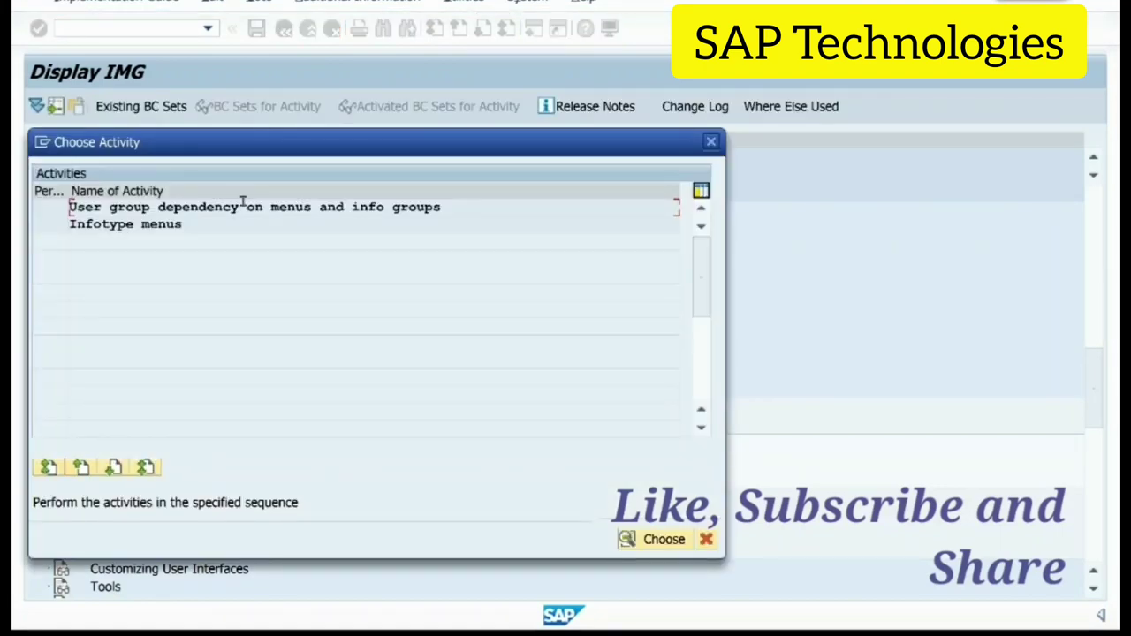
{"action": "double_click", "coordinate": [243, 206]}
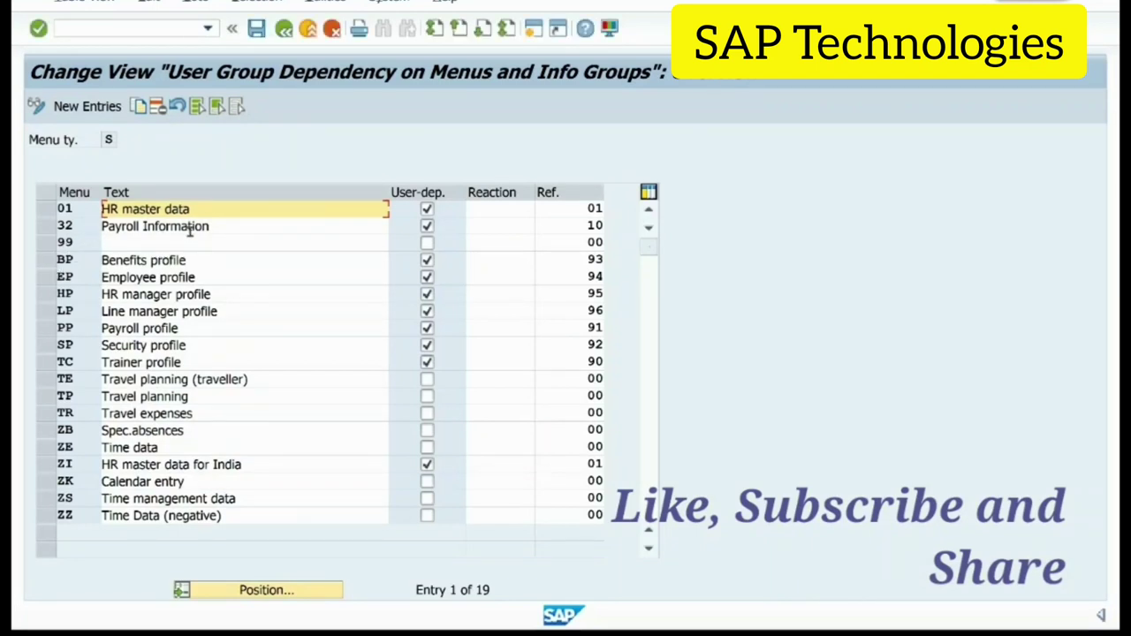
{"action": "left_click", "coordinate": [87, 209]}
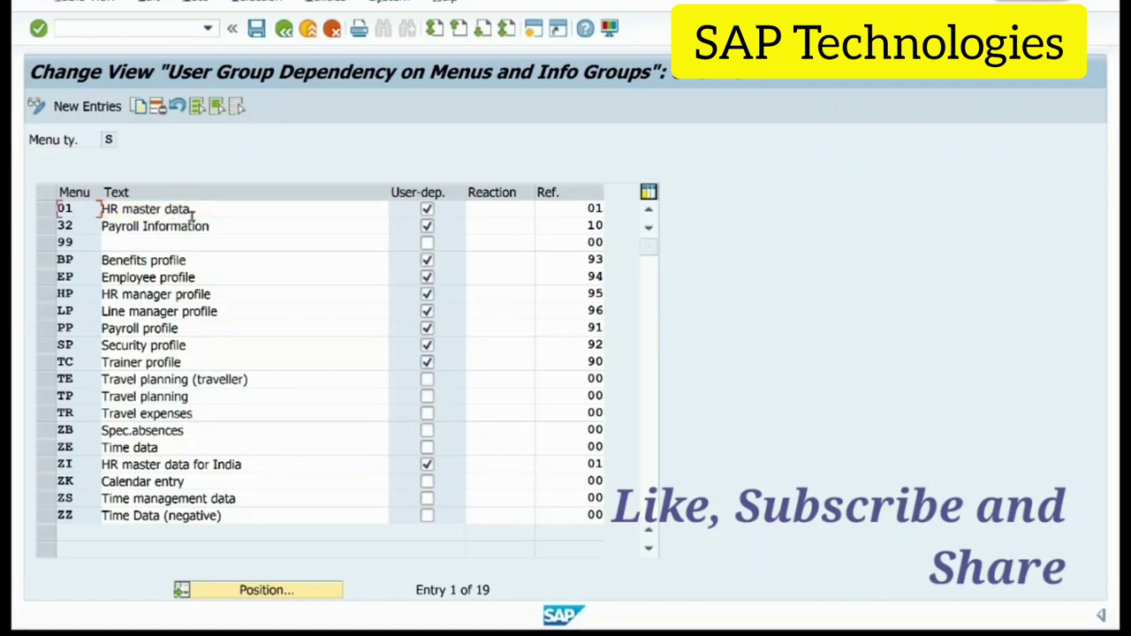
Open the infotype menus for menu 01, HR master data, and position the list at user group 40.
{"action": "left_click", "coordinate": [235, 212]}
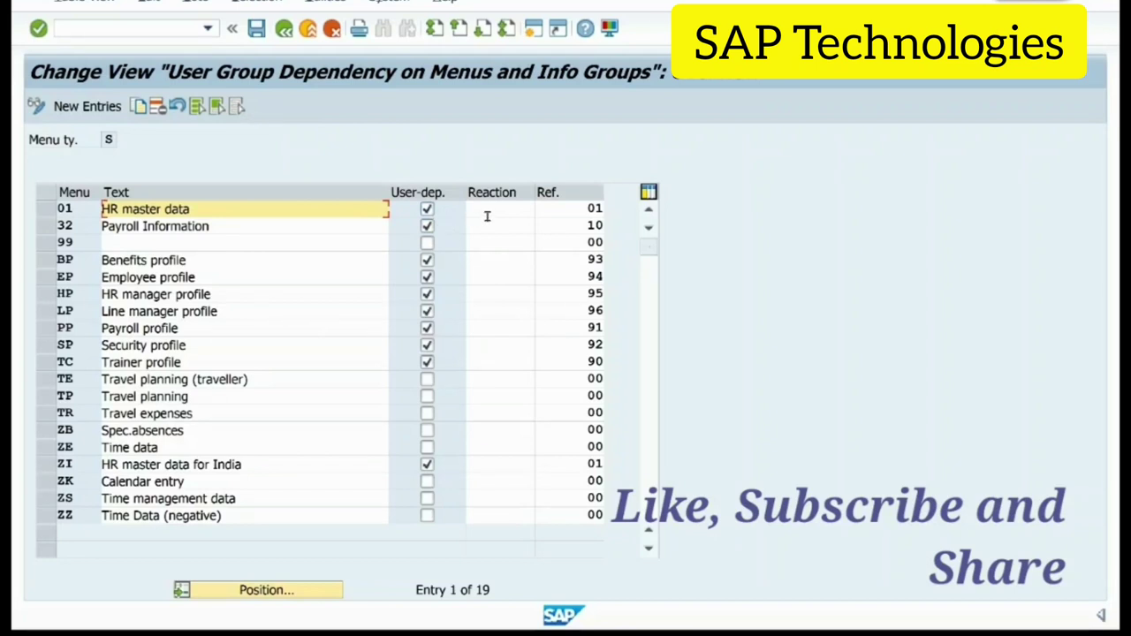
{"action": "left_click", "coordinate": [564, 207]}
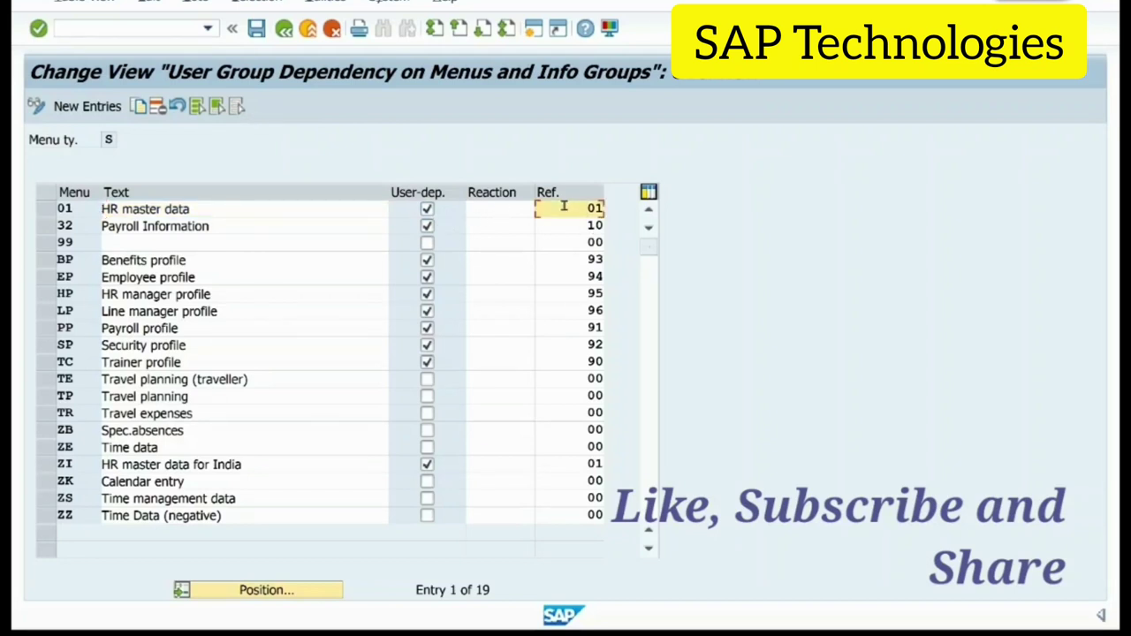
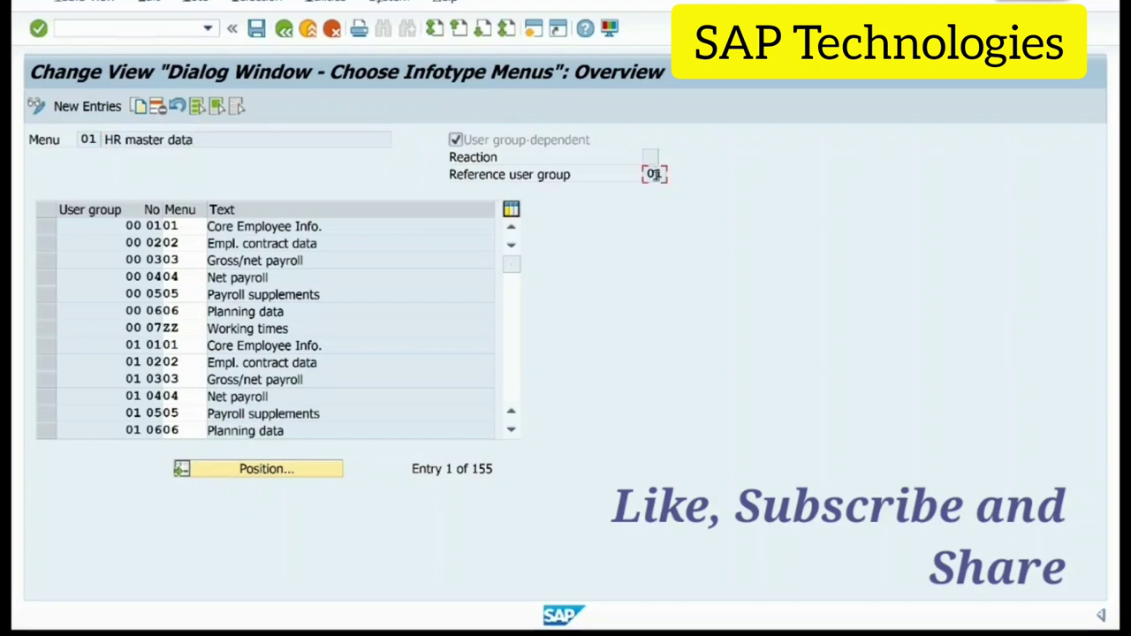
{"action": "left_click", "coordinate": [296, 471]}
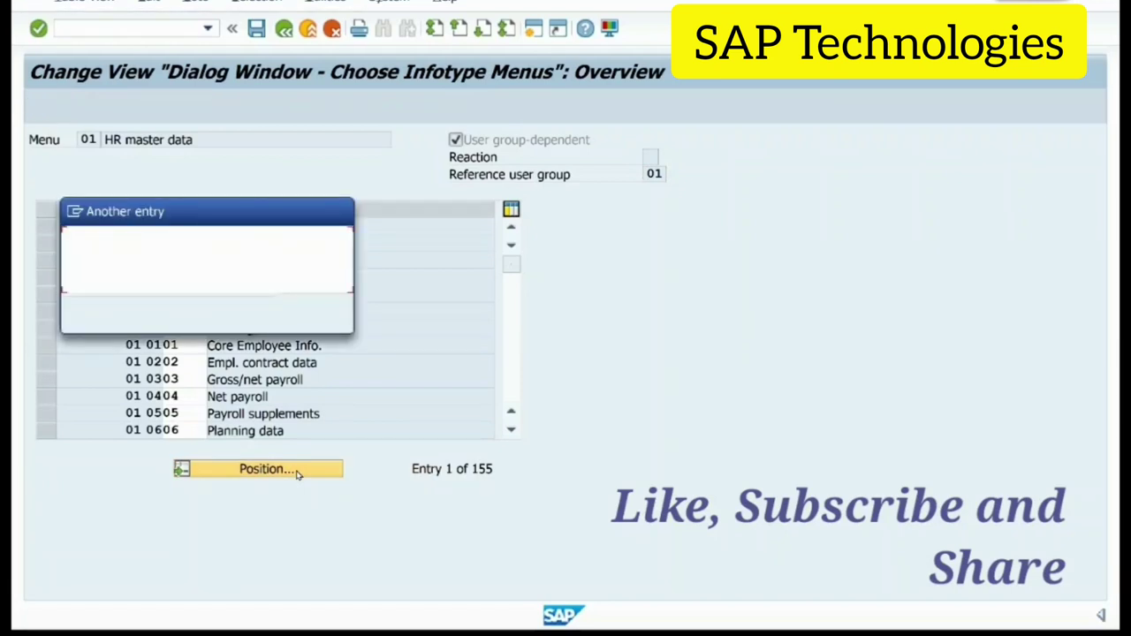
{"action": "type", "text": "40"}
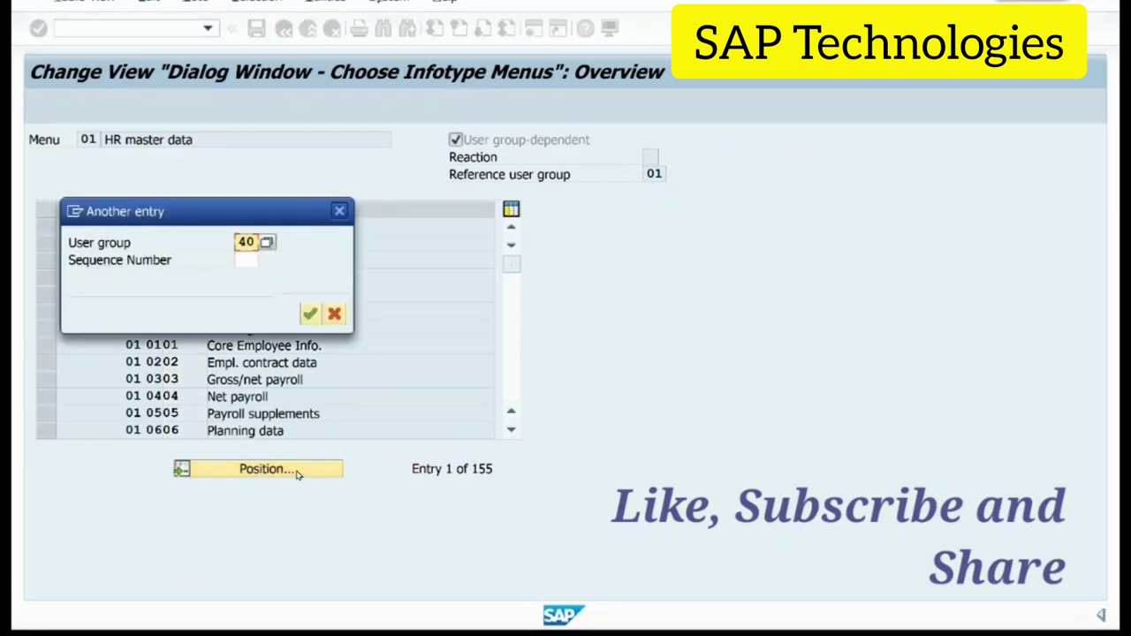
{"action": "key", "text": "Return"}
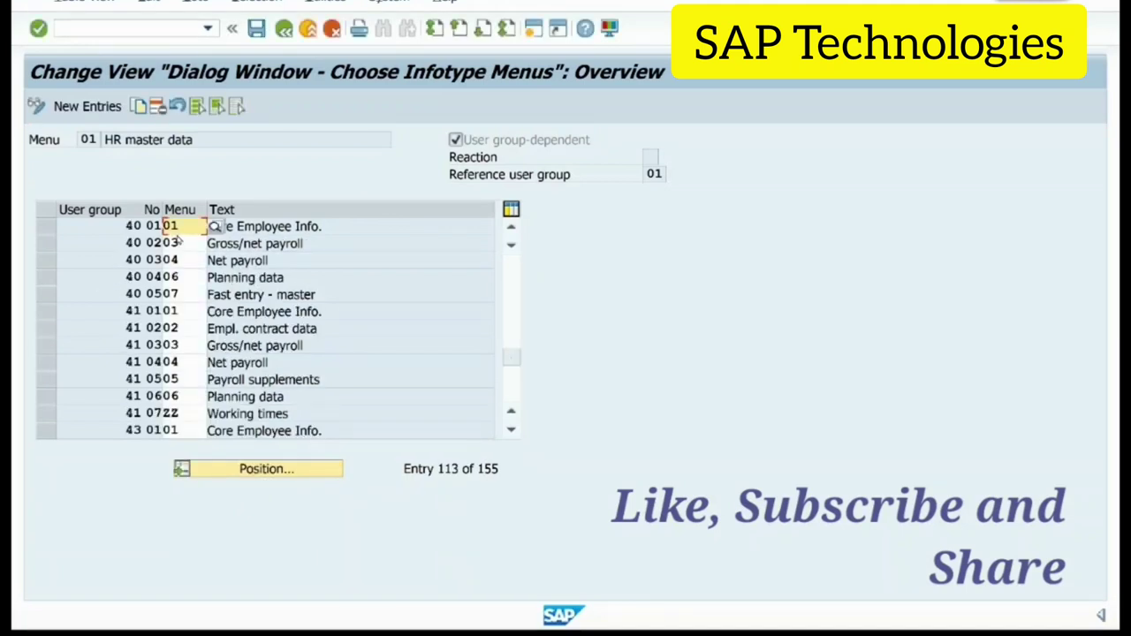
Review the menu entries of user group 40 and start a copy of its Fast entry - master row.
{"action": "left_click", "coordinate": [294, 227]}
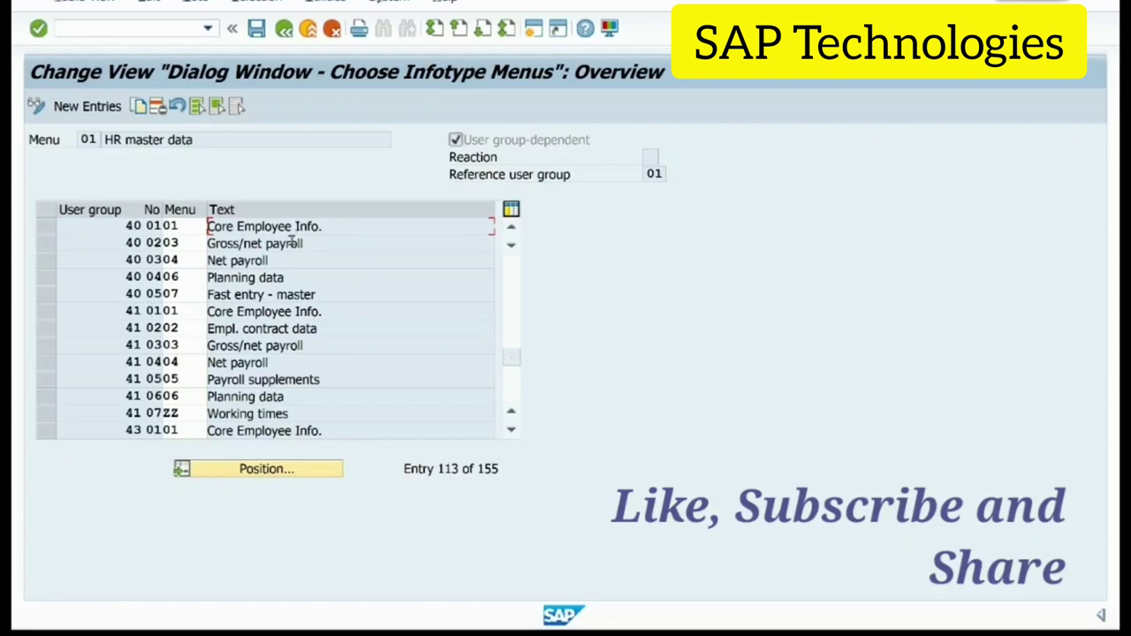
{"action": "left_click", "coordinate": [291, 242]}
{"action": "left_click", "coordinate": [283, 276]}
{"action": "left_click", "coordinate": [266, 295]}
{"action": "left_click", "coordinate": [48, 295]}
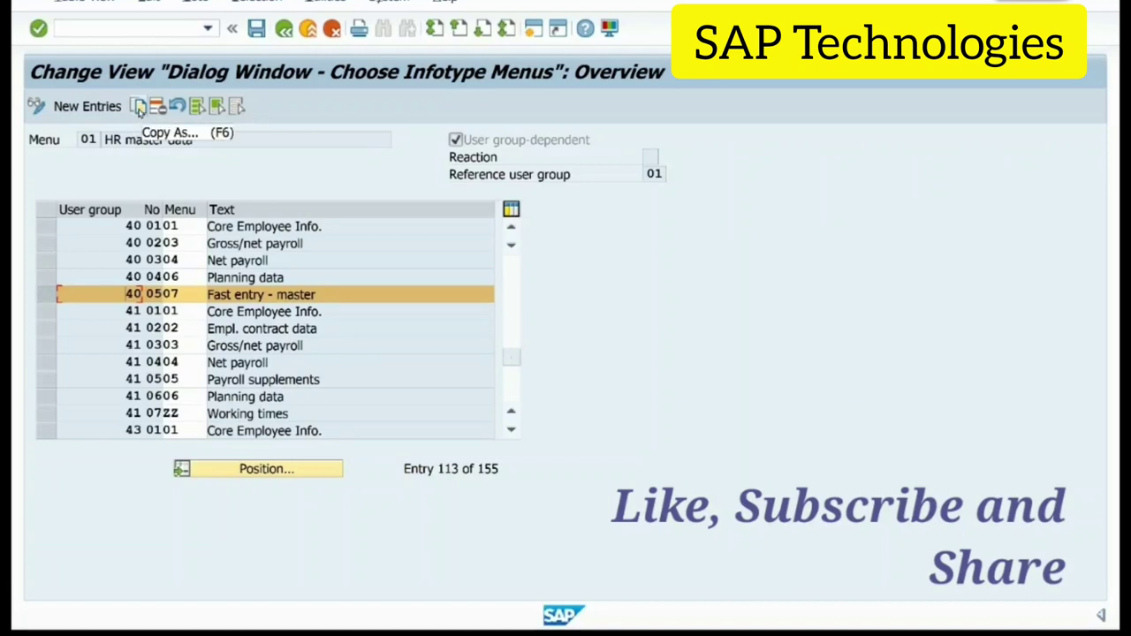
{"action": "left_click", "coordinate": [139, 106]}
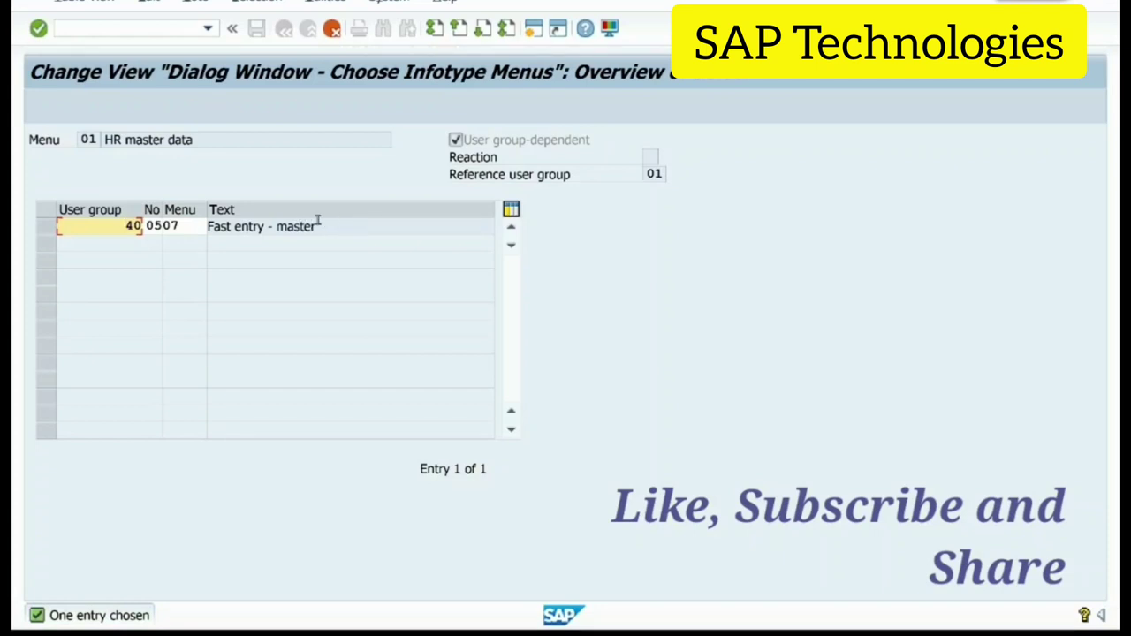
Give the copied user group 40 entry number 06 and menu 12, Benefits, and confirm the copy.
{"action": "left_click", "coordinate": [152, 225]}
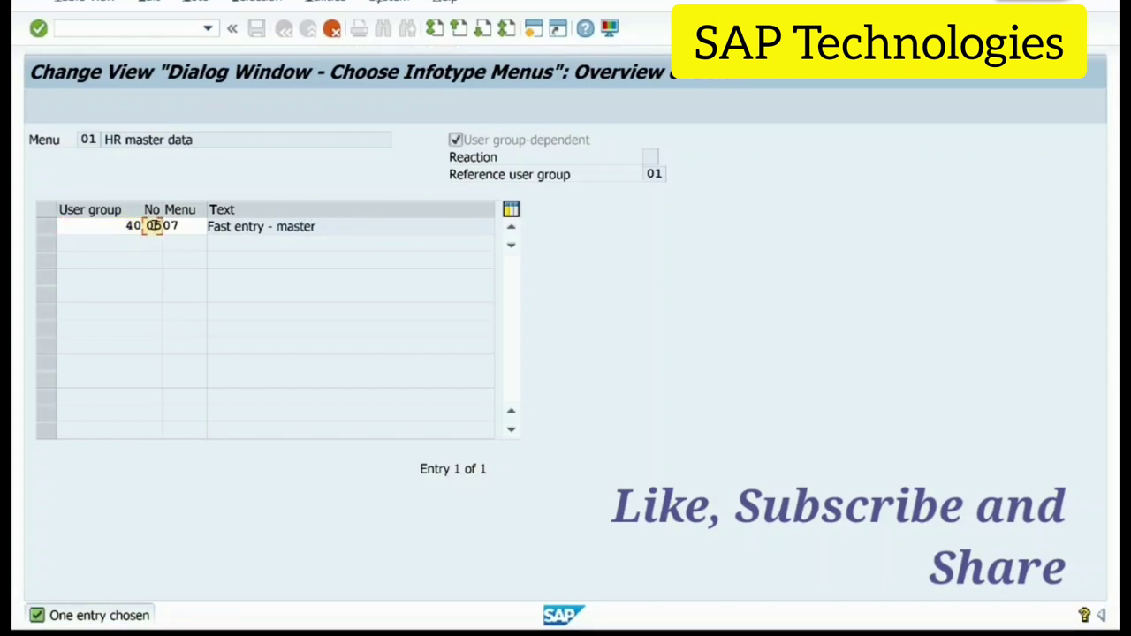
{"action": "type", "text": "6"}
{"action": "left_click", "coordinate": [188, 226]}
{"action": "key", "text": "BackSpace"}
{"action": "key", "text": "BackSpace"}
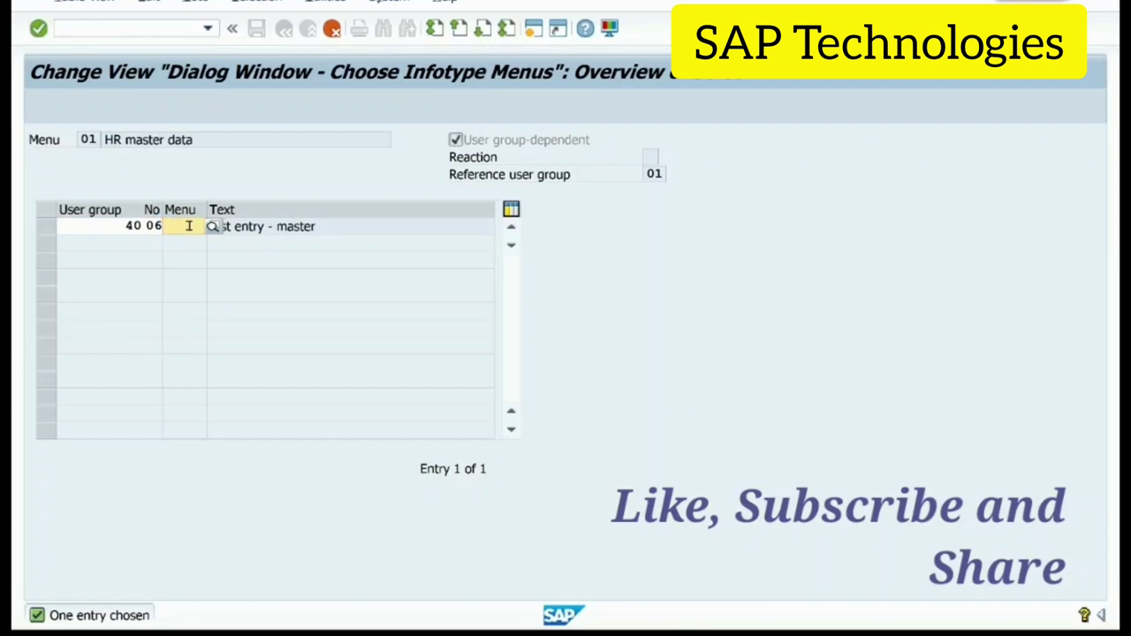
{"action": "type", "text": "12"}
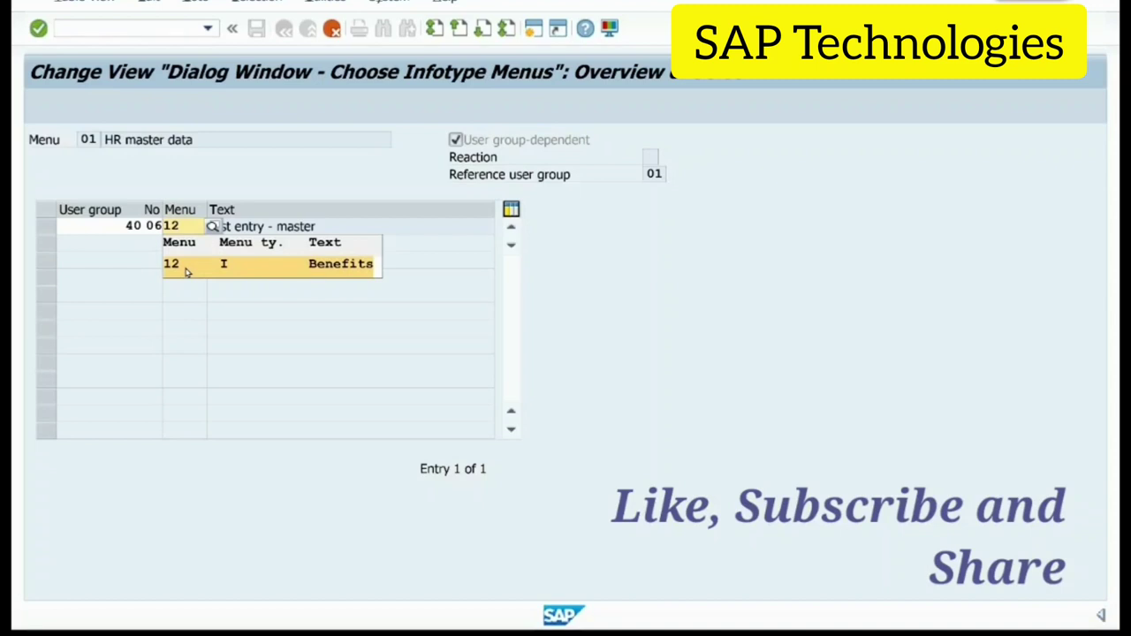
{"action": "left_click", "coordinate": [188, 273]}
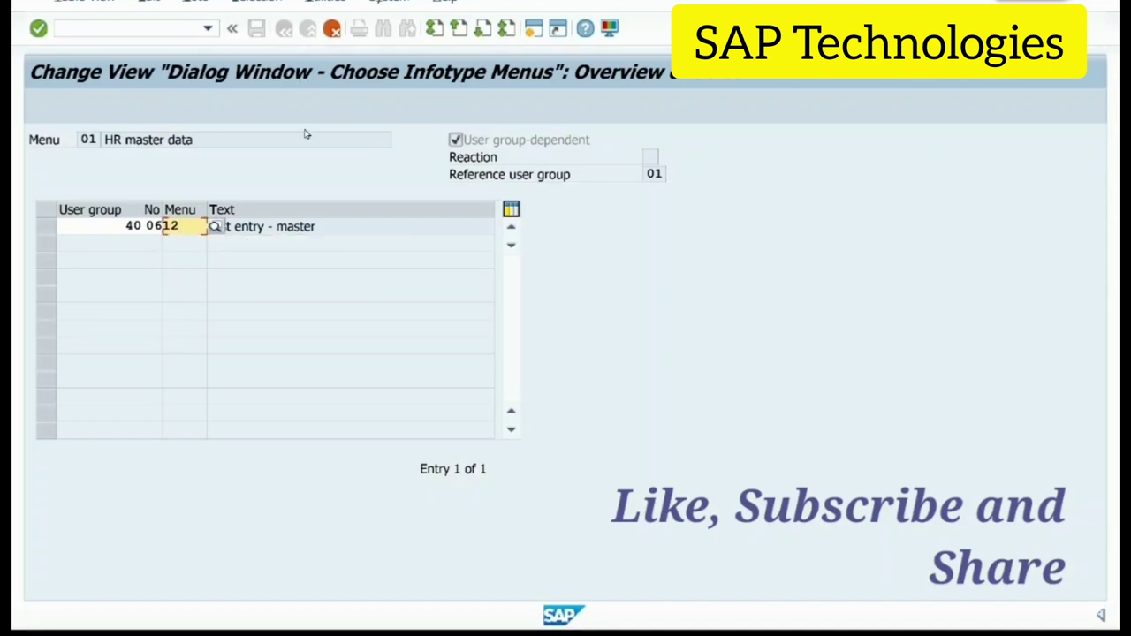
{"action": "key", "text": "Return"}
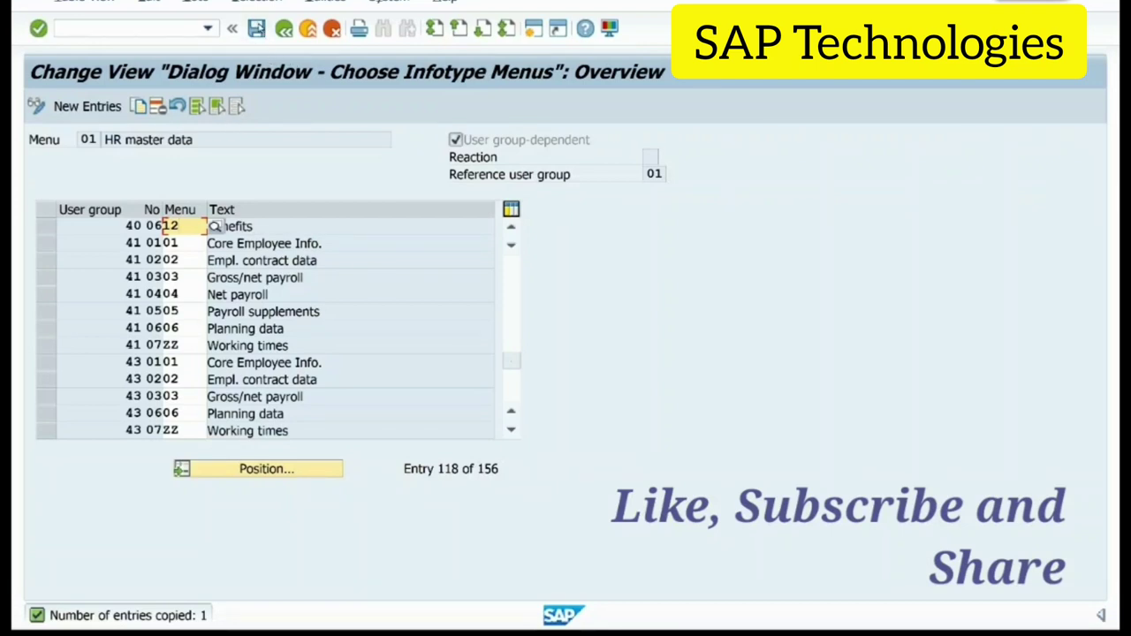
Save the new menu choice entry under the proposed customizing request and return to the IMG structure.
{"action": "left_click", "coordinate": [256, 29]}
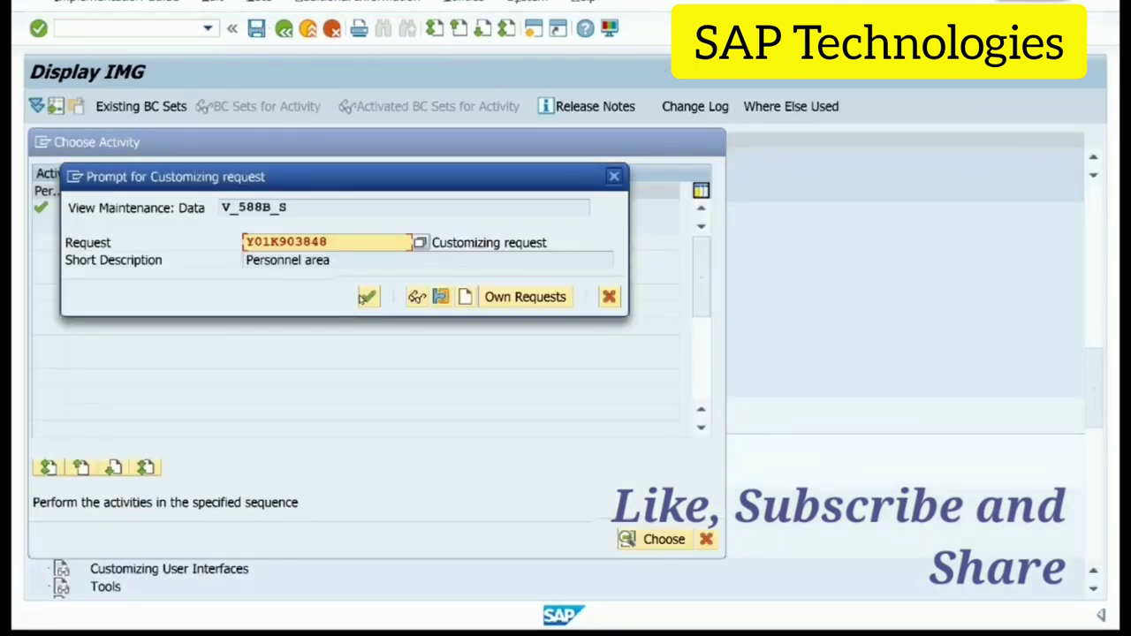
{"action": "left_click", "coordinate": [370, 297]}
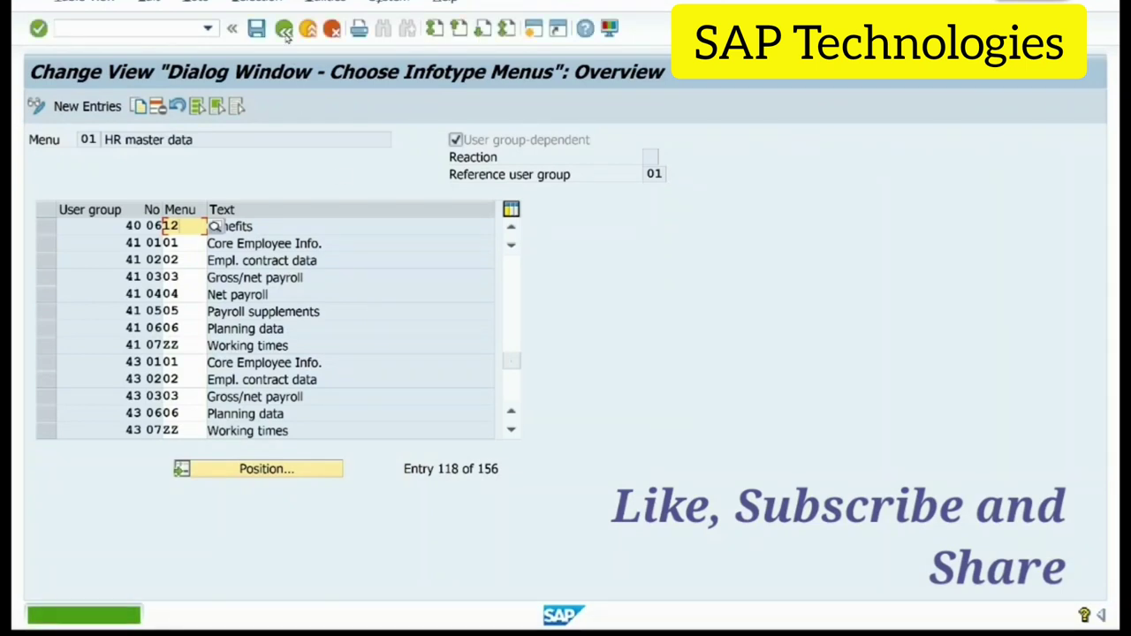
{"action": "left_click", "coordinate": [283, 29]}
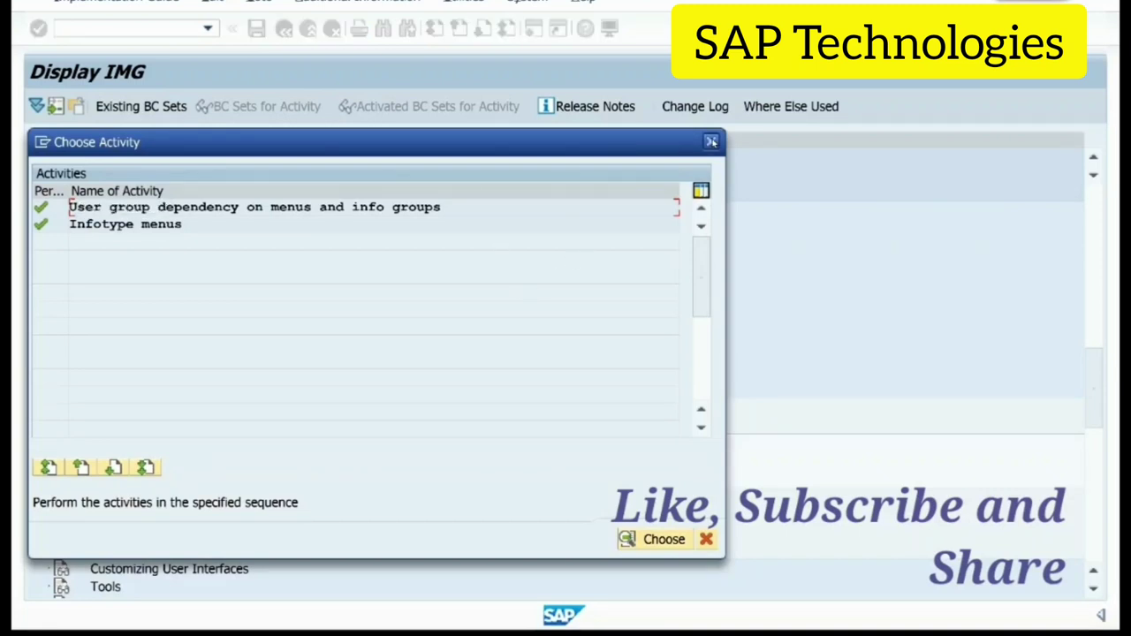
{"action": "left_click", "coordinate": [712, 142]}
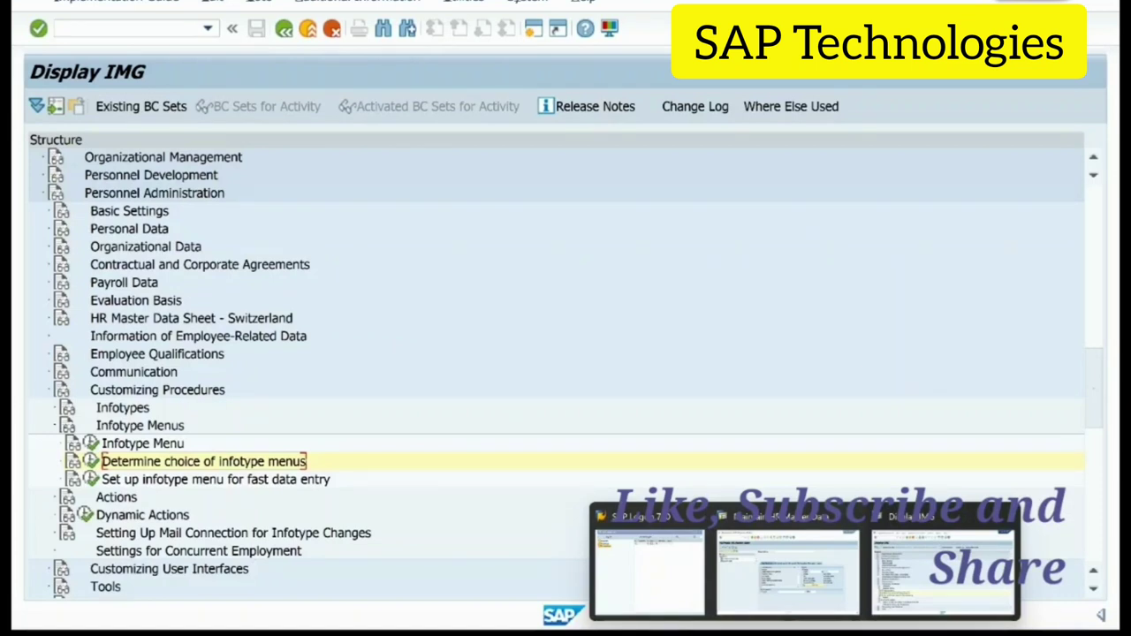
Switch to the Maintain HR Master Data session and restart transaction PA30.
{"action": "left_click", "coordinate": [814, 598]}
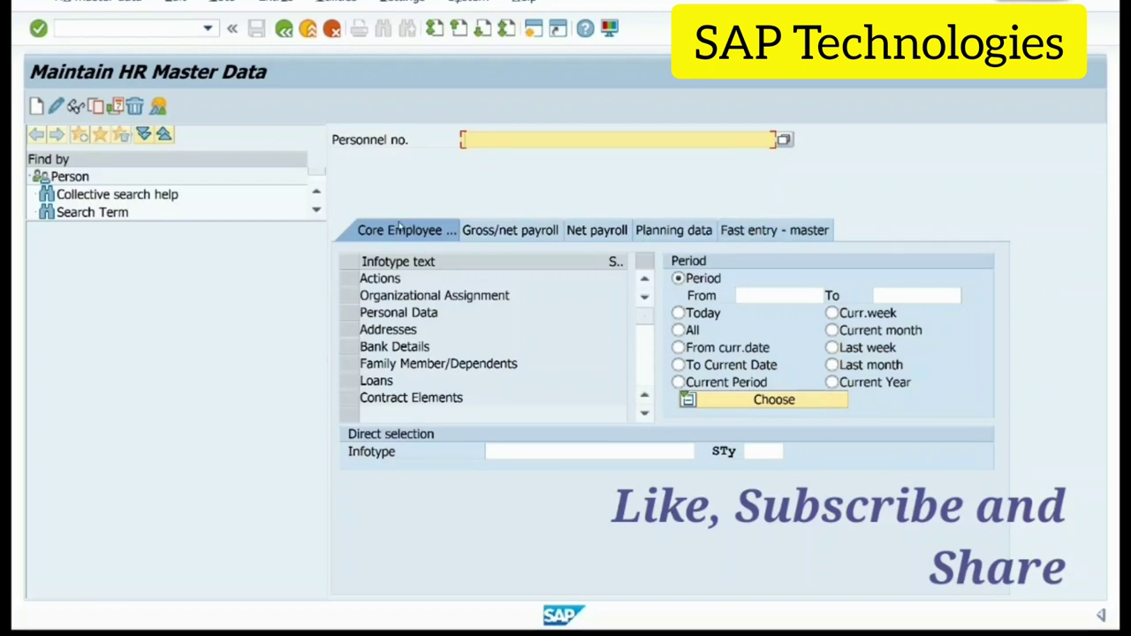
{"action": "left_click", "coordinate": [138, 29]}
{"action": "type", "text": "/npa30"}
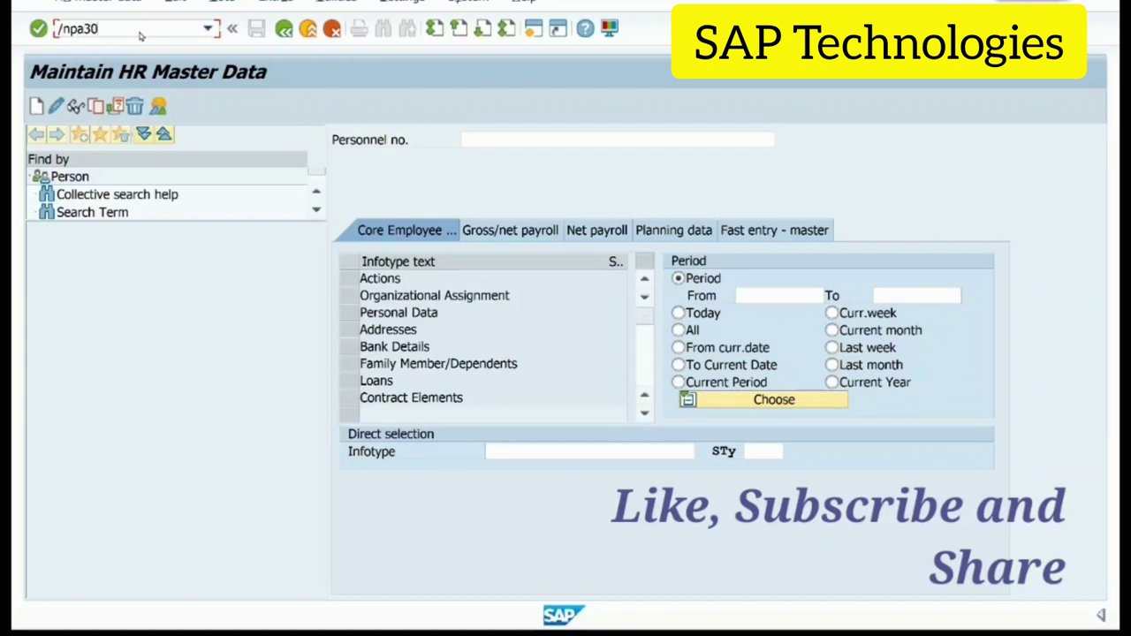
{"action": "key", "text": "Return"}
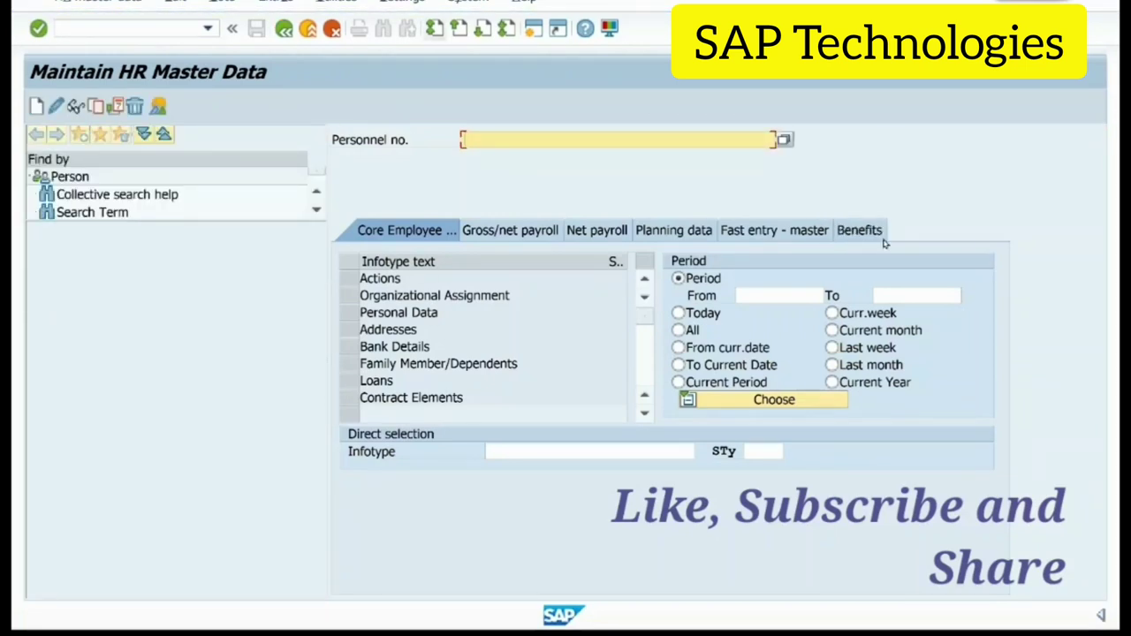
Check the infotypes in the Benefits menu and select the Actions infotype.
{"action": "left_click", "coordinate": [868, 230]}
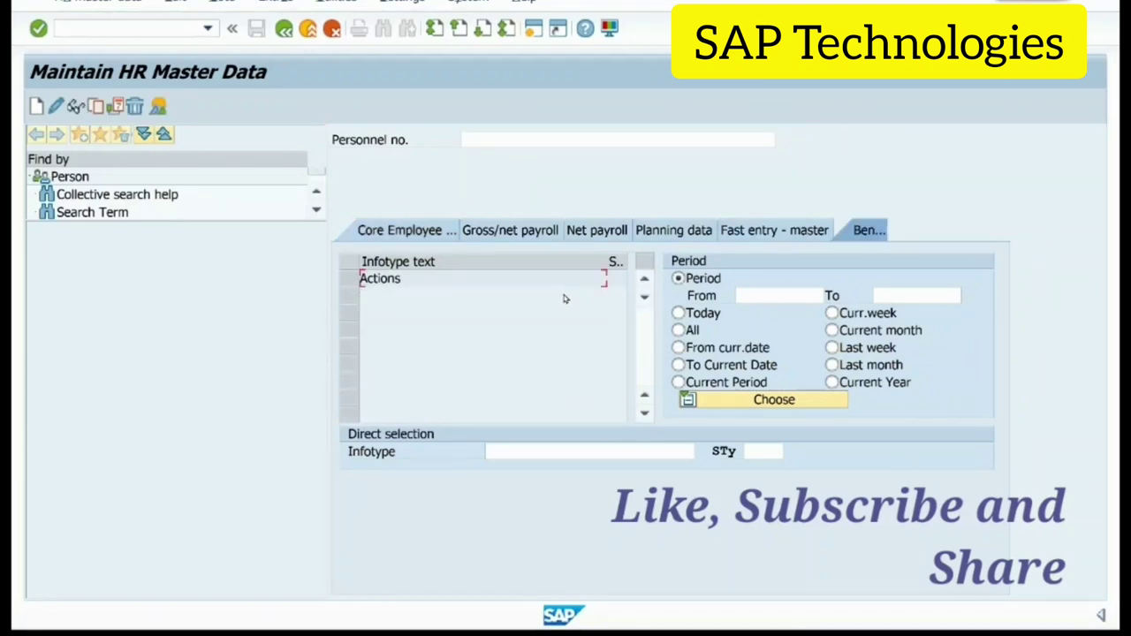
{"action": "left_click", "coordinate": [354, 281]}
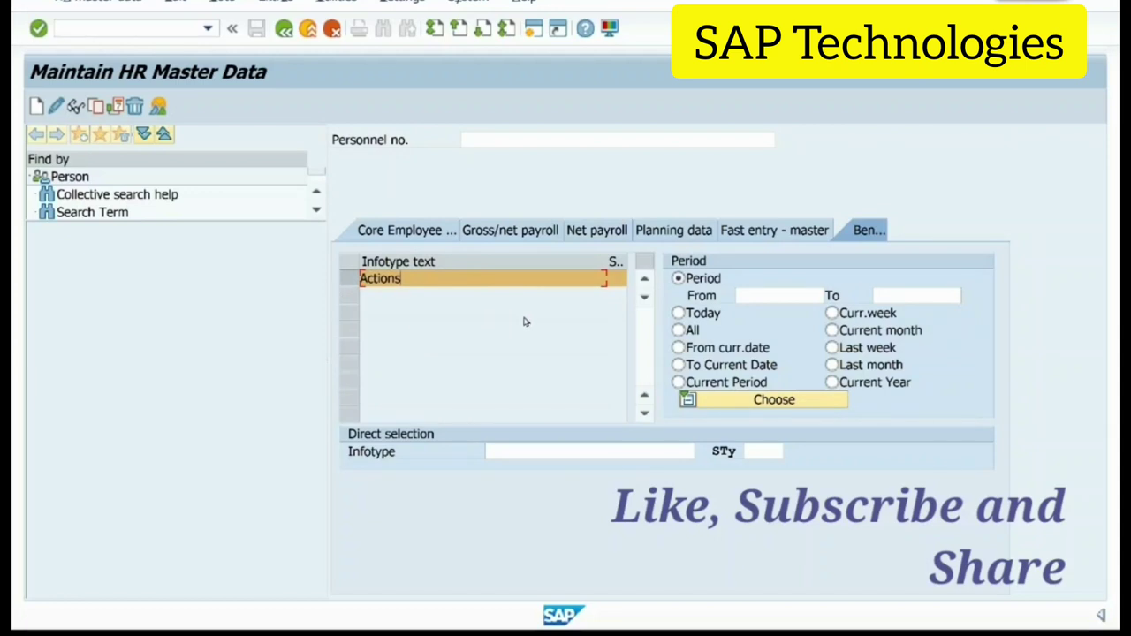
{"action": "left_click", "coordinate": [396, 281]}
{"action": "mouse_move", "coordinate": [714, 618]}
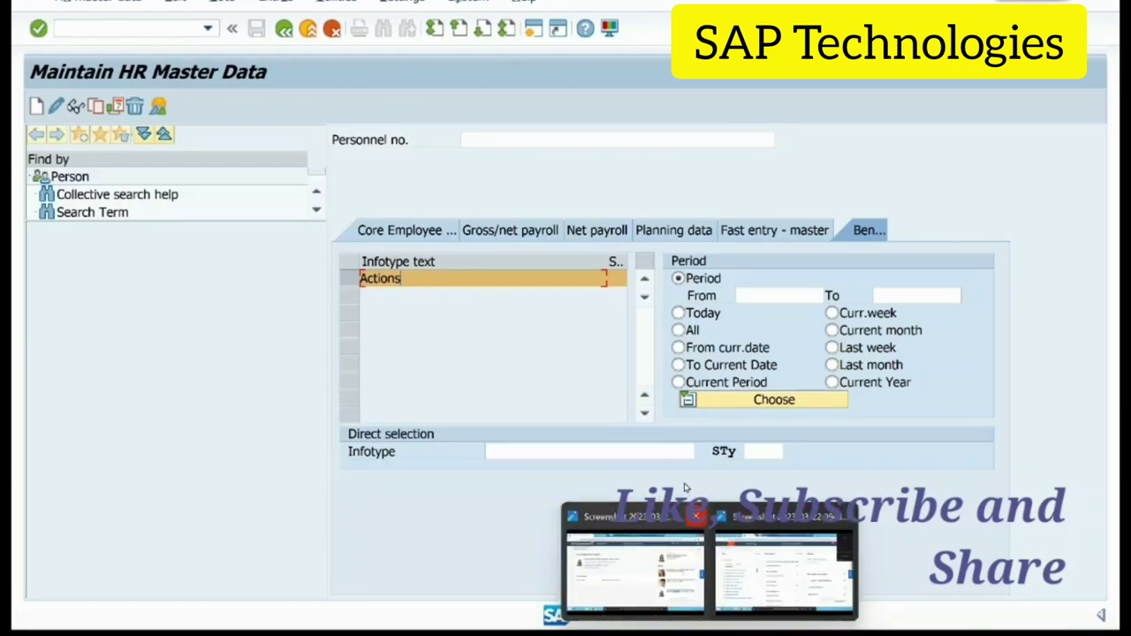